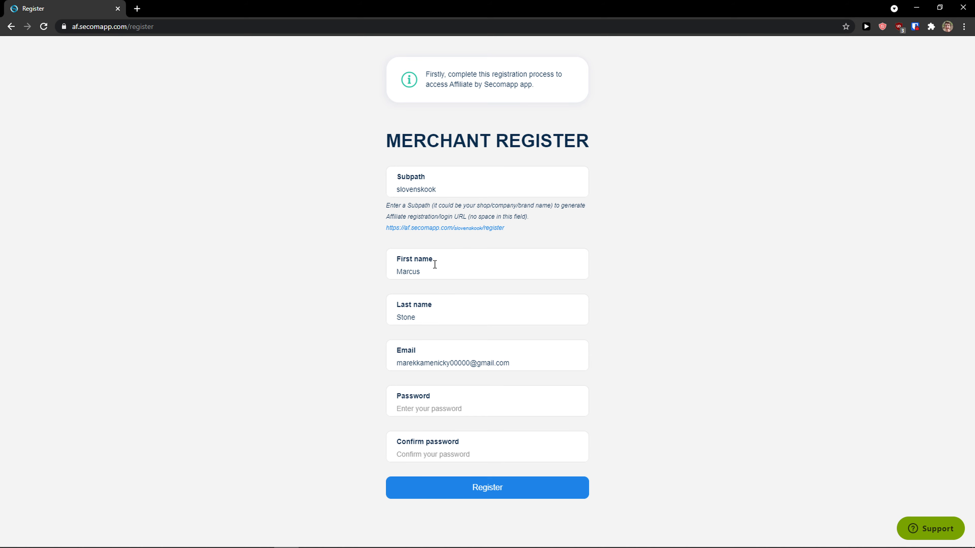
Step: Enter and confirm the account password in the merchant registration form, and submit the registration
left_click(454, 410)
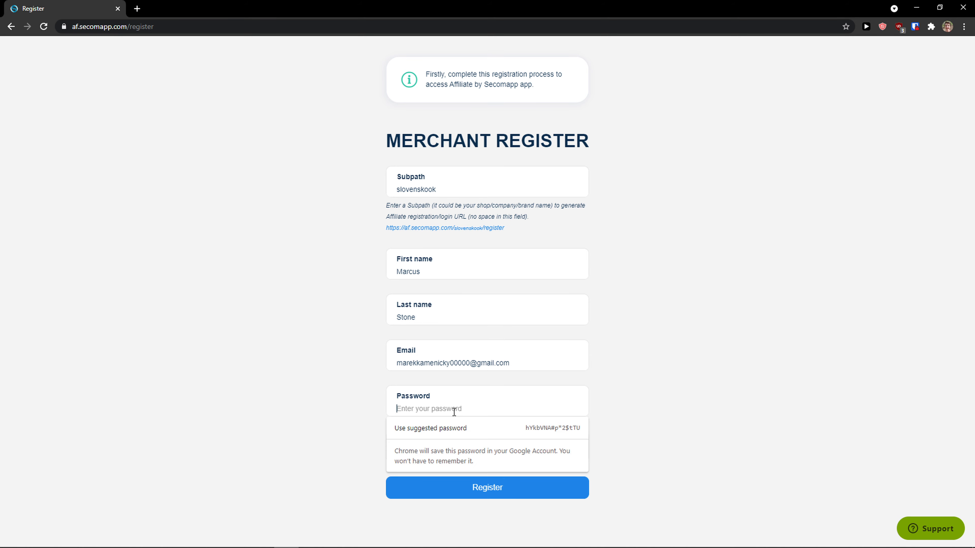
type("••••••••")
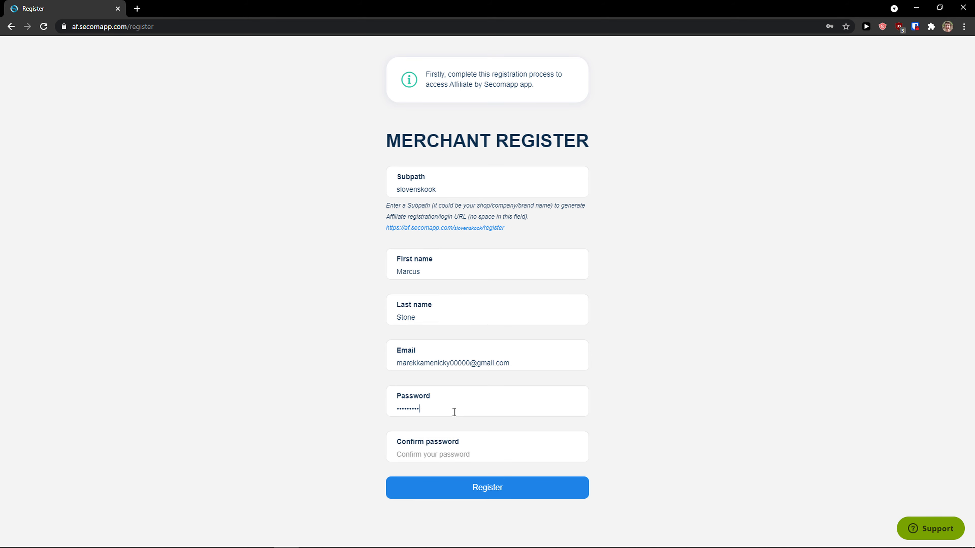
type("•••••••••")
left_click(478, 493)
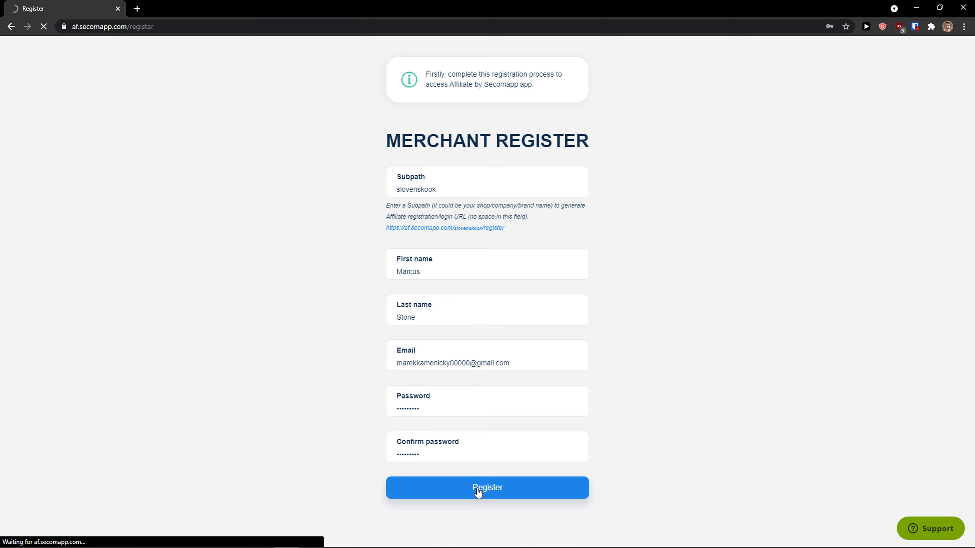
Step: Answer survey question 1 with "Find a solution to find affiliate and build an Affiliate campaign from scratch." and continue
key("ctrl+plus")
key("ctrl+plus")
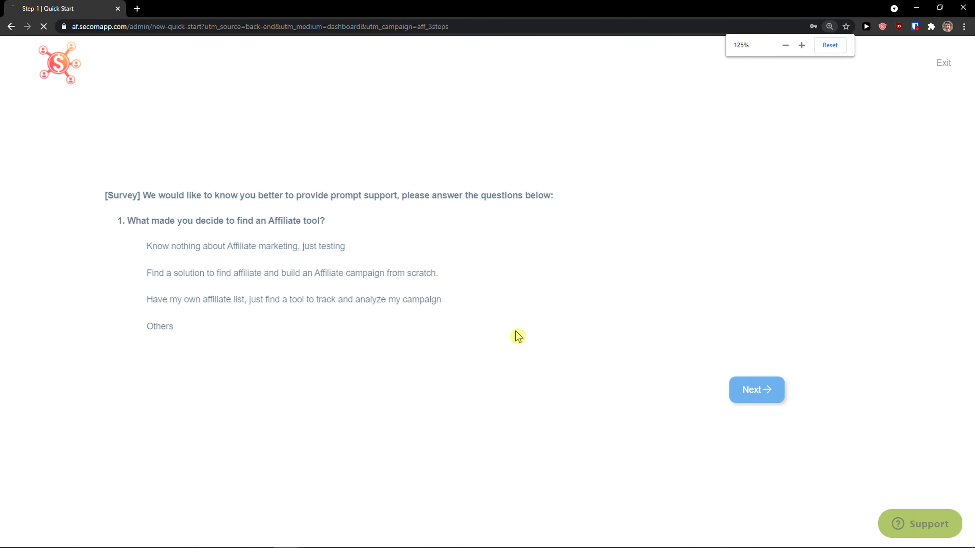
key("ctrl+plus")
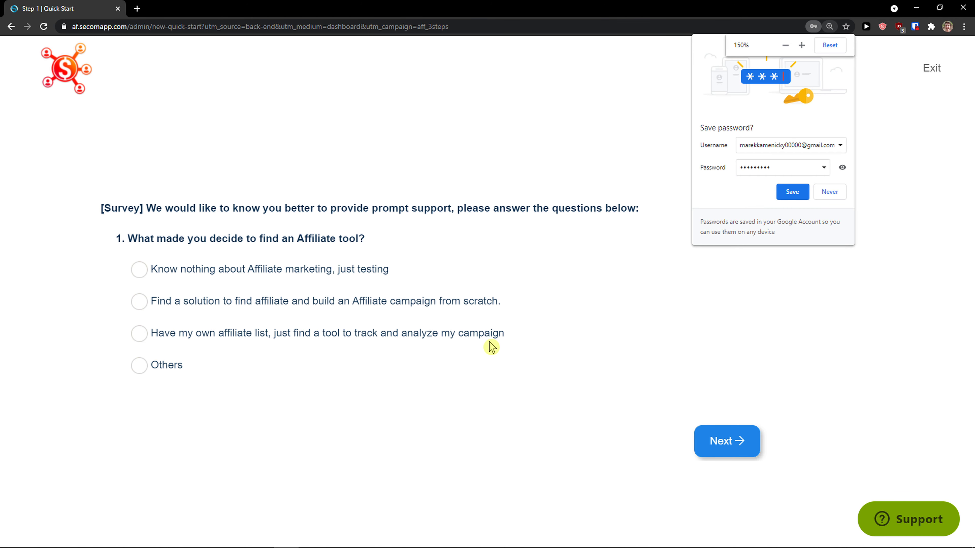
left_click_drag(234, 207, 625, 211)
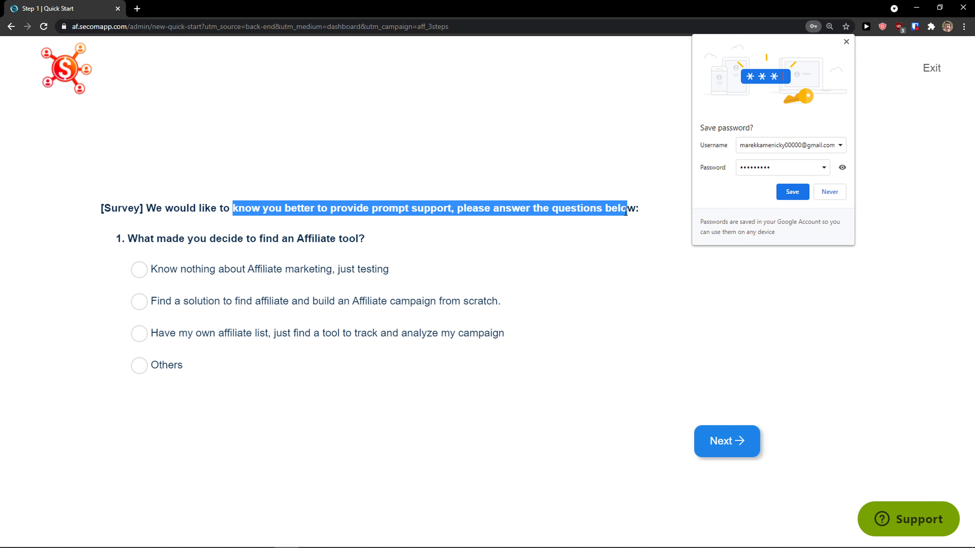
left_click(519, 220)
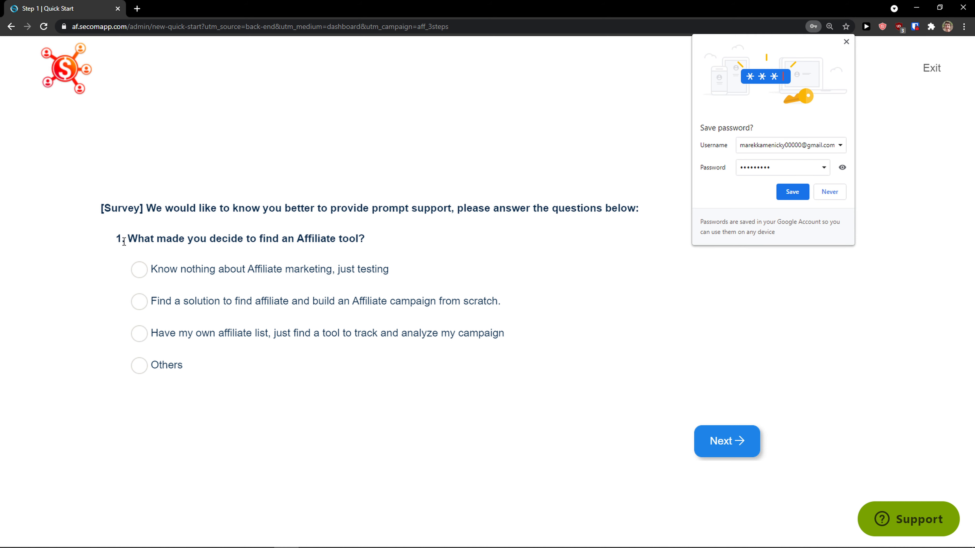
left_click_drag(124, 241, 352, 267)
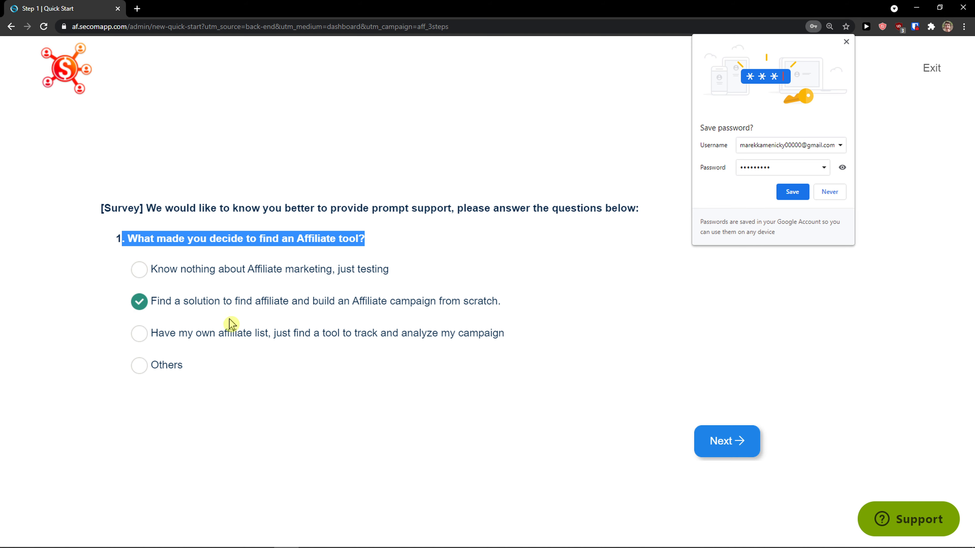
left_click(731, 445)
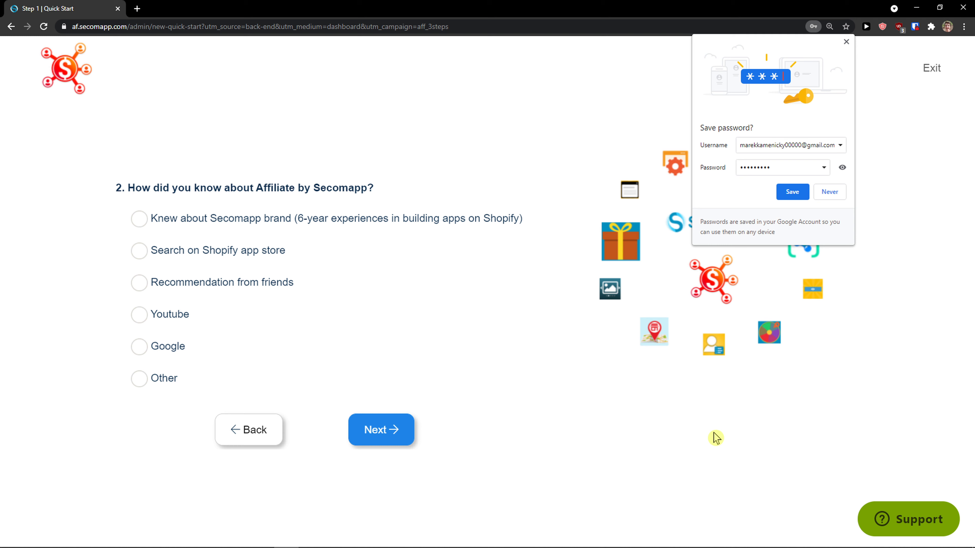
Step: Decline saving the password in the browser, and answer survey question 2 with "Search on Shopify app store"
left_click(828, 191)
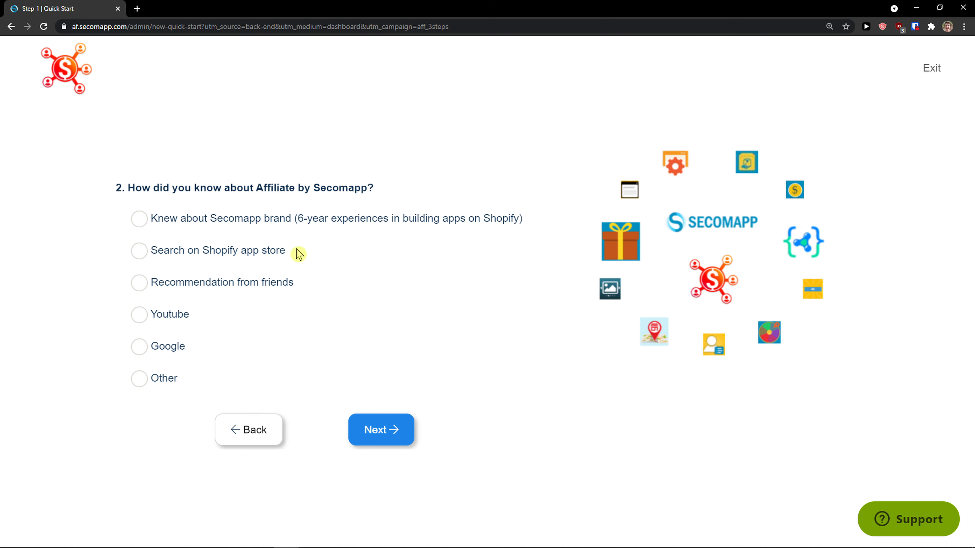
left_click(139, 251)
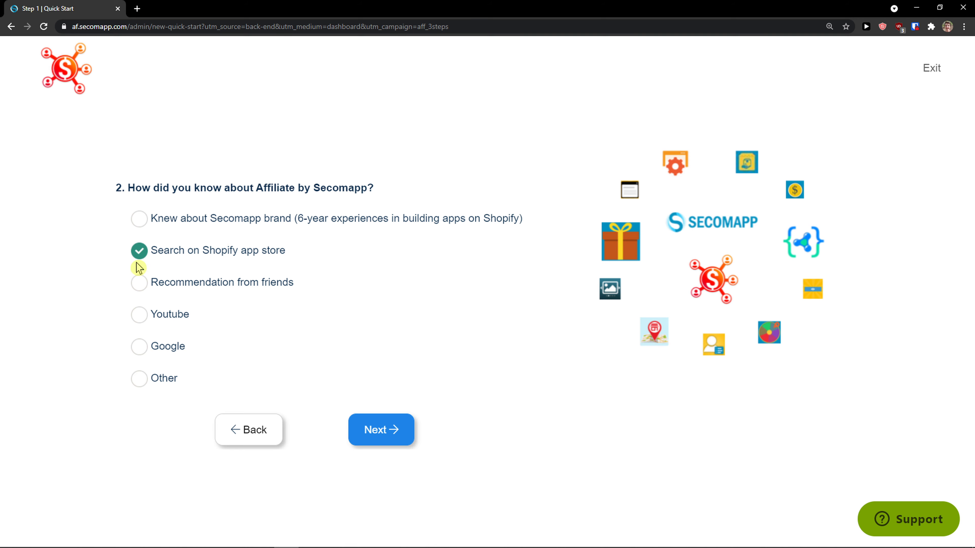
left_click(404, 430)
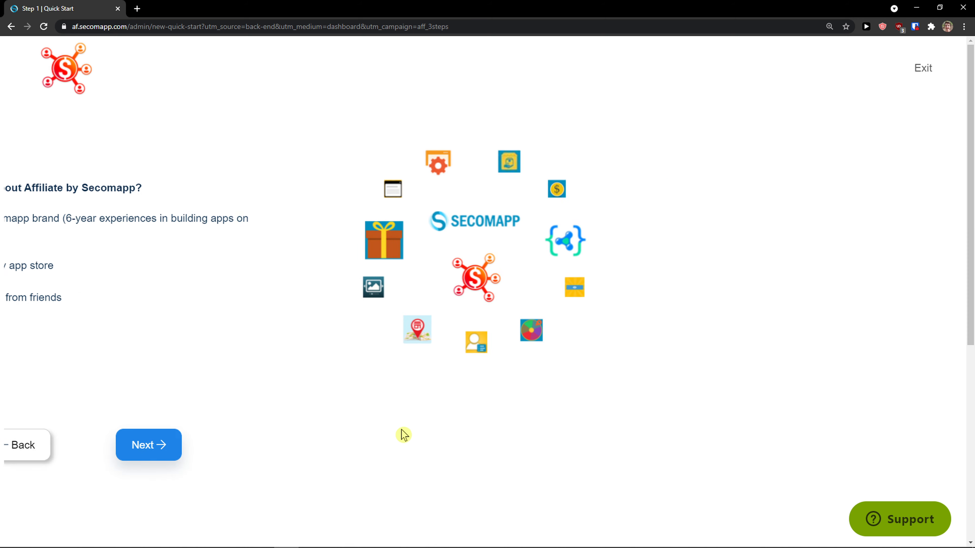
Step: Answer survey question 3 with "It has high rank" and question 4 with "CEO/ Founder", and submit both
left_click_drag(116, 224, 375, 231)
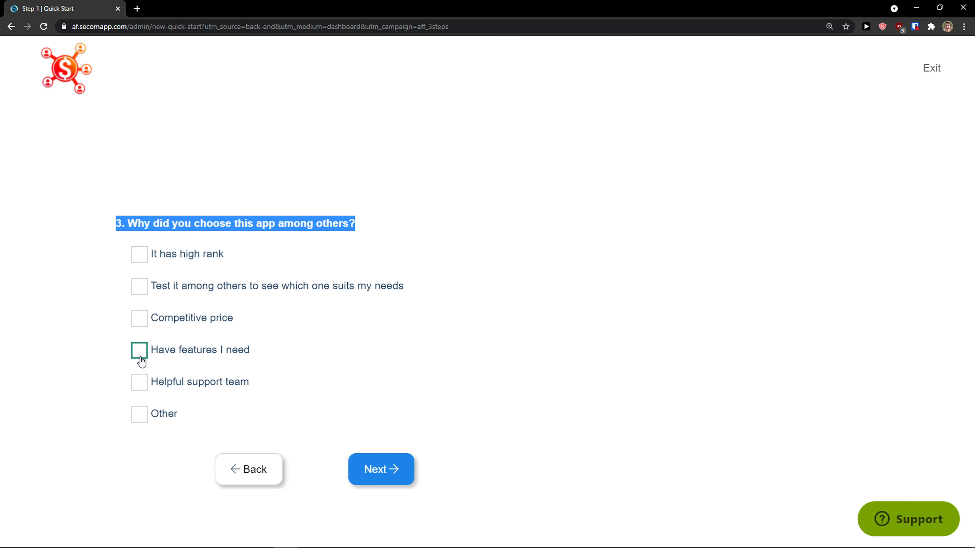
left_click(138, 415)
left_click(137, 416)
left_click(142, 264)
left_click(391, 461)
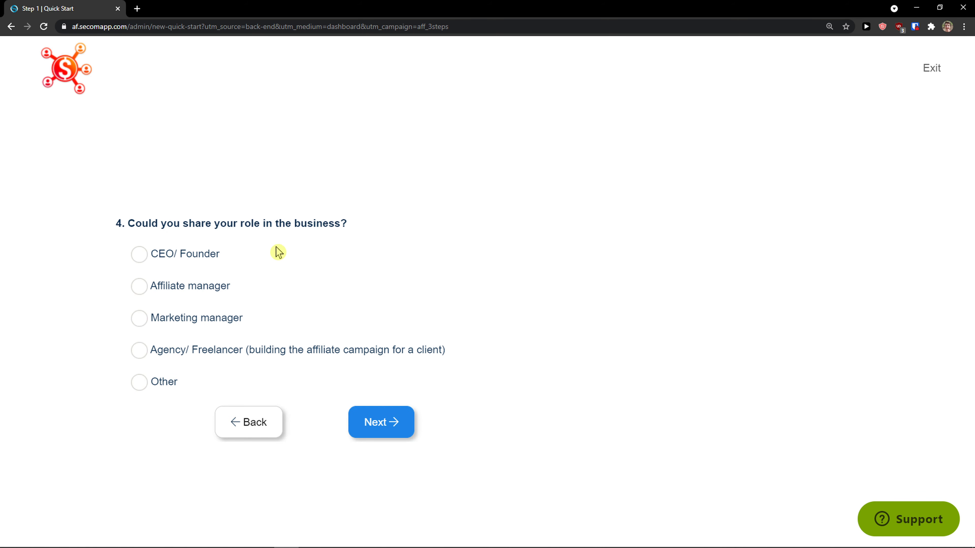
left_click(133, 261)
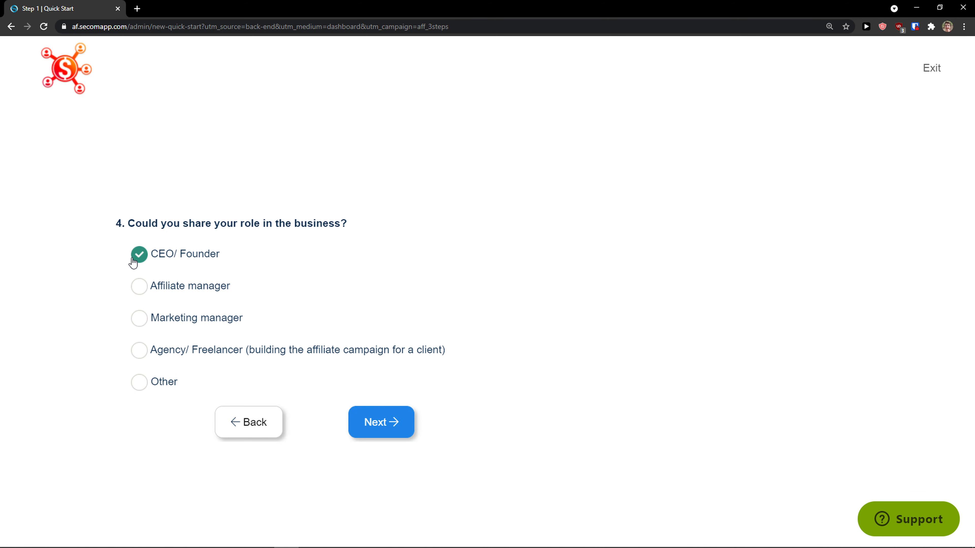
left_click(387, 429)
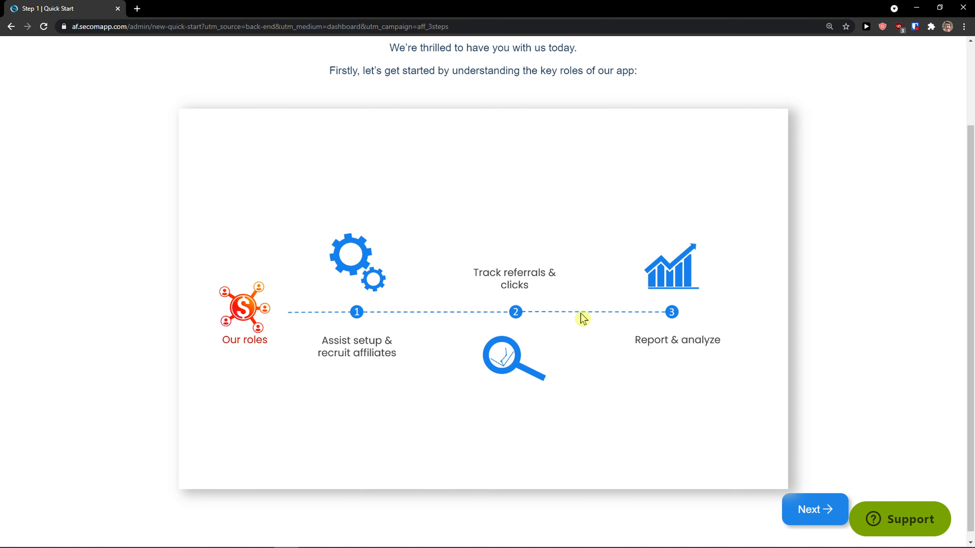
Step: Go through the introductory slides on app roles and affiliate marketing, and start the program setup
left_click(809, 509)
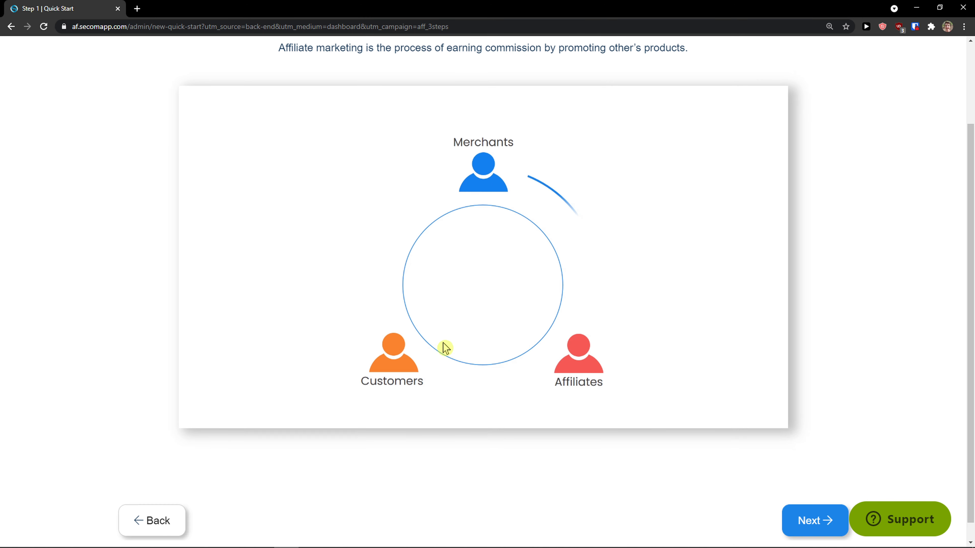
scroll(460, 353, "down", 1)
left_click(806, 504)
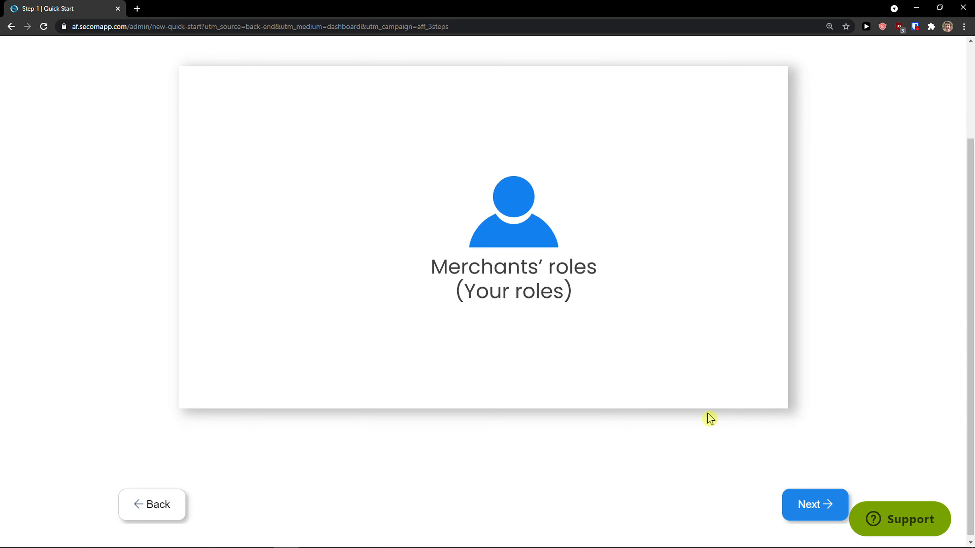
scroll(652, 357, "up", 3)
scroll(742, 413, "down", 3)
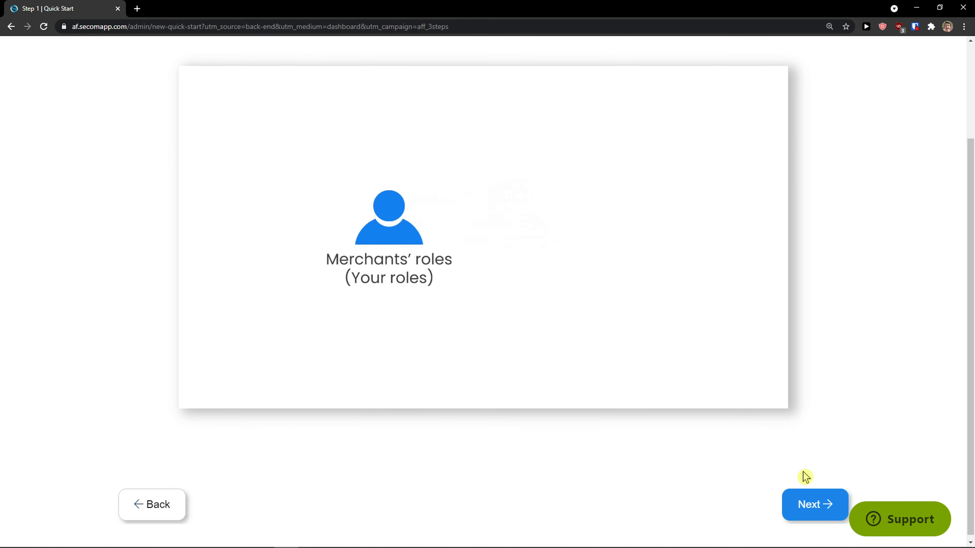
left_click(805, 503)
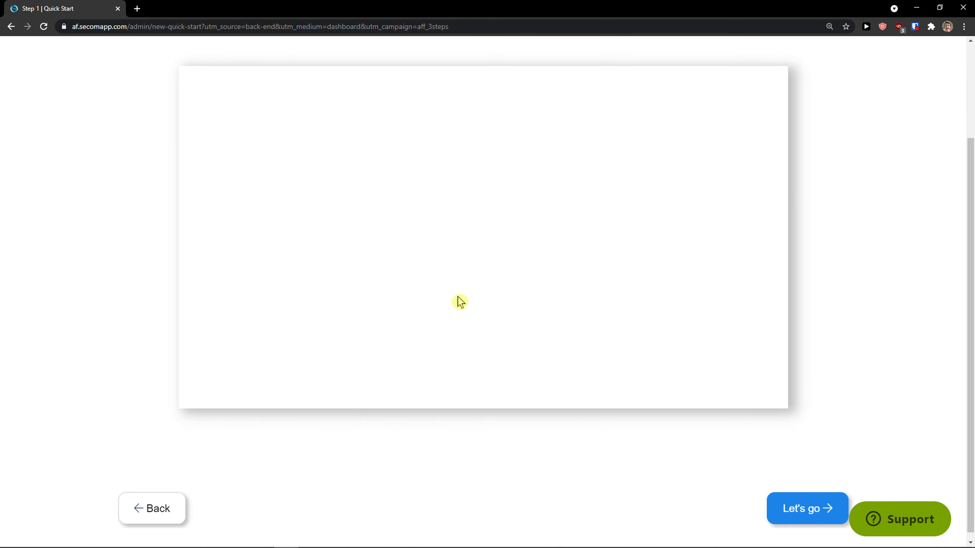
left_click(779, 510)
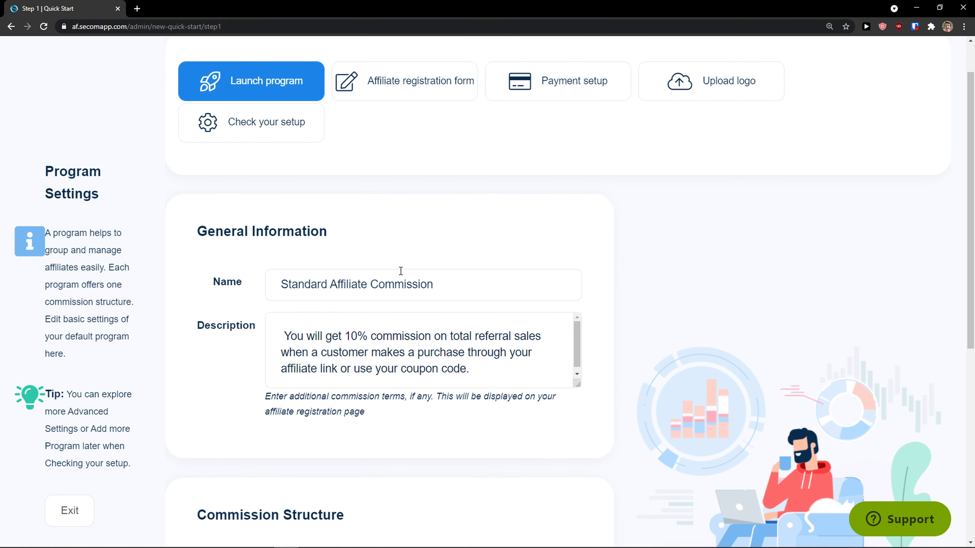
Step: Review the affiliate program's name and description under General Information and the Commission Structure section
scroll(401, 271, "up", 1)
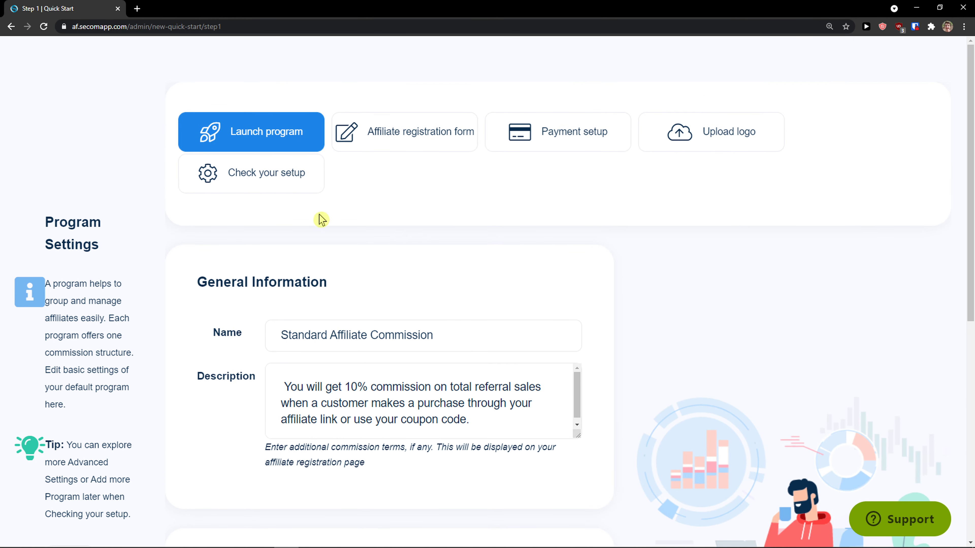
scroll(322, 219, "down", 2)
left_click_drag(273, 234, 462, 229)
scroll(391, 287, "down", 1)
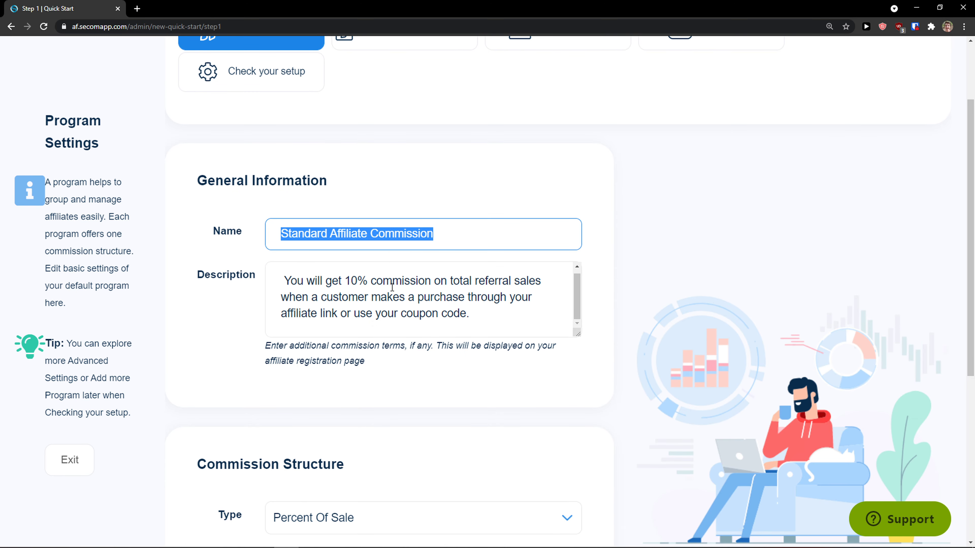
scroll(392, 287, "down", 1)
left_click_drag(279, 232, 484, 257)
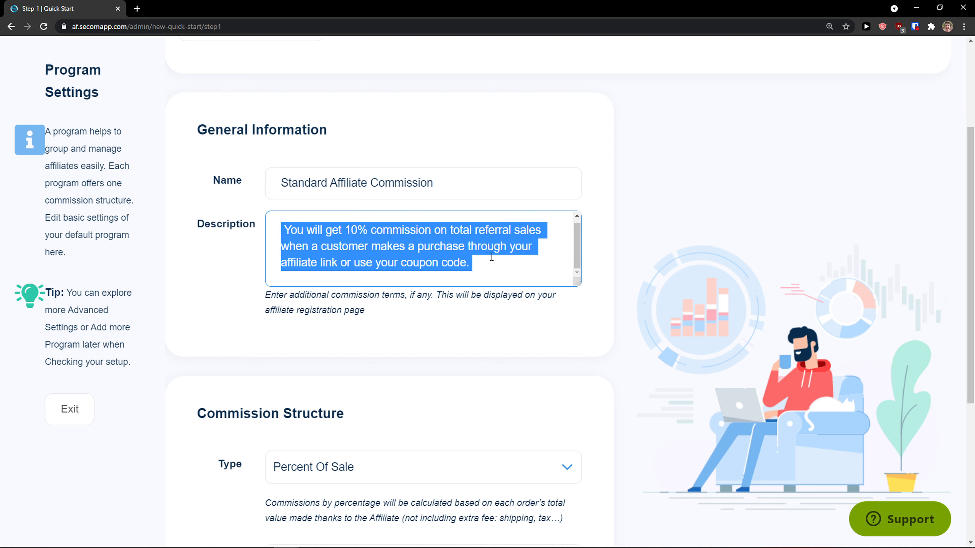
left_click(471, 266)
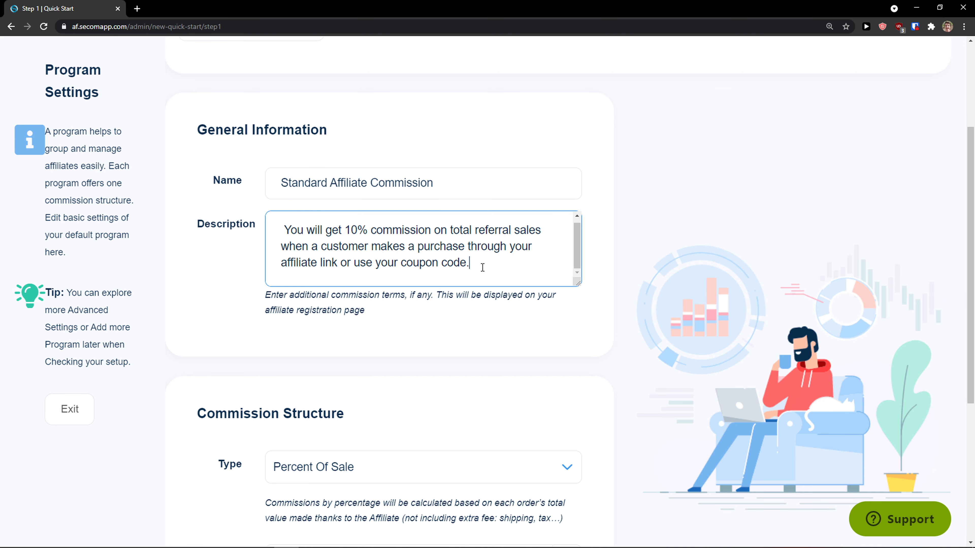
scroll(366, 261, "up", 1)
scroll(219, 287, "up", 2)
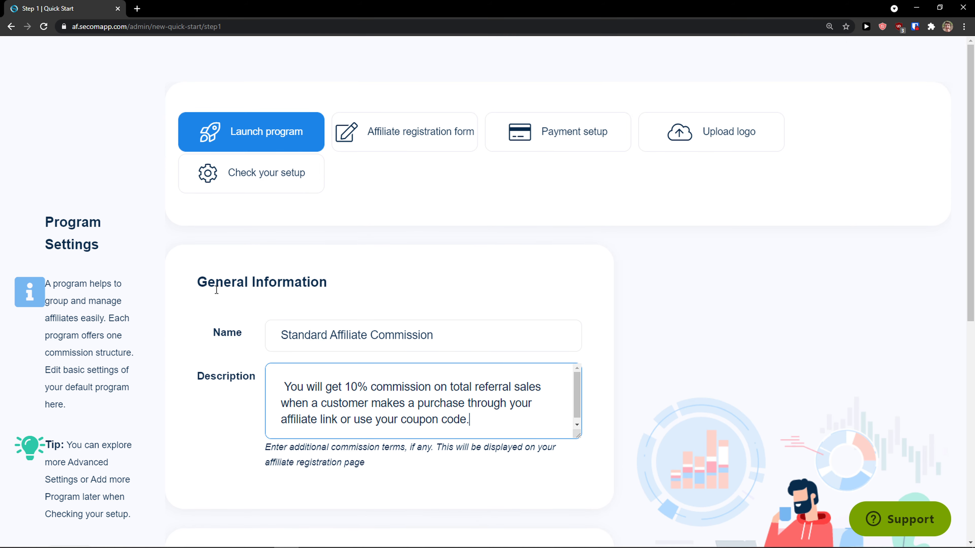
scroll(274, 261, "down", 2)
scroll(234, 290, "down", 4)
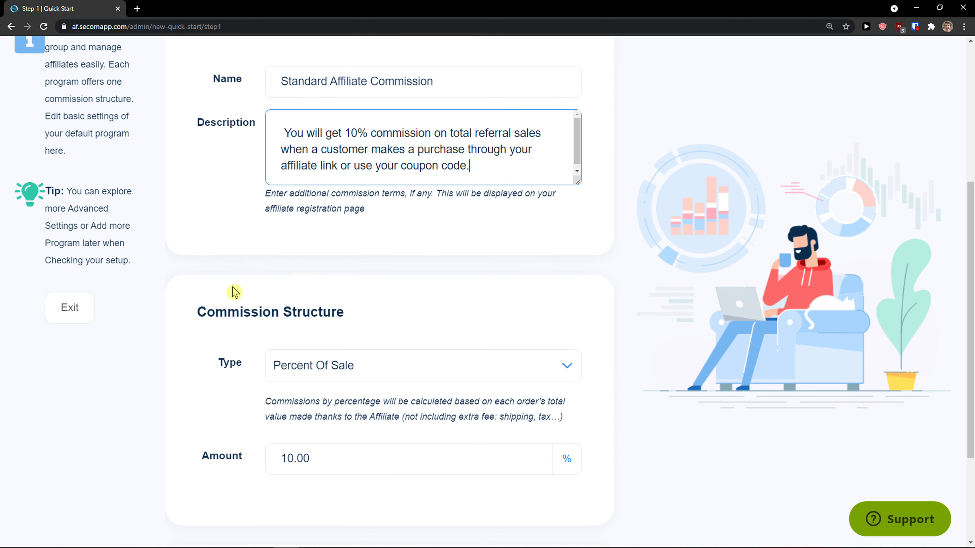
scroll(233, 290, "up", 2)
scroll(235, 288, "down", 2)
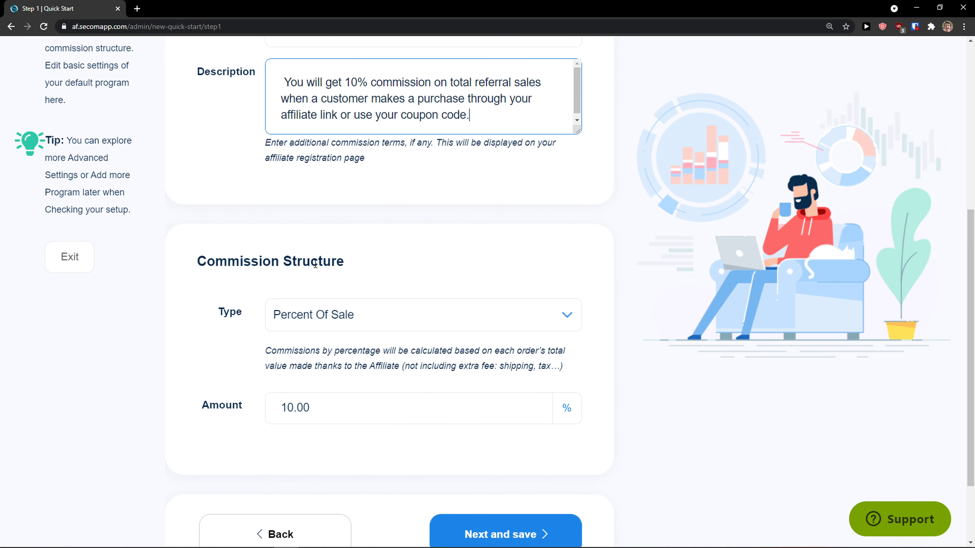
Step: Review the commission type options and set the type to Flat Rate Per Order
scroll(320, 281, "down", 1)
left_click(324, 272)
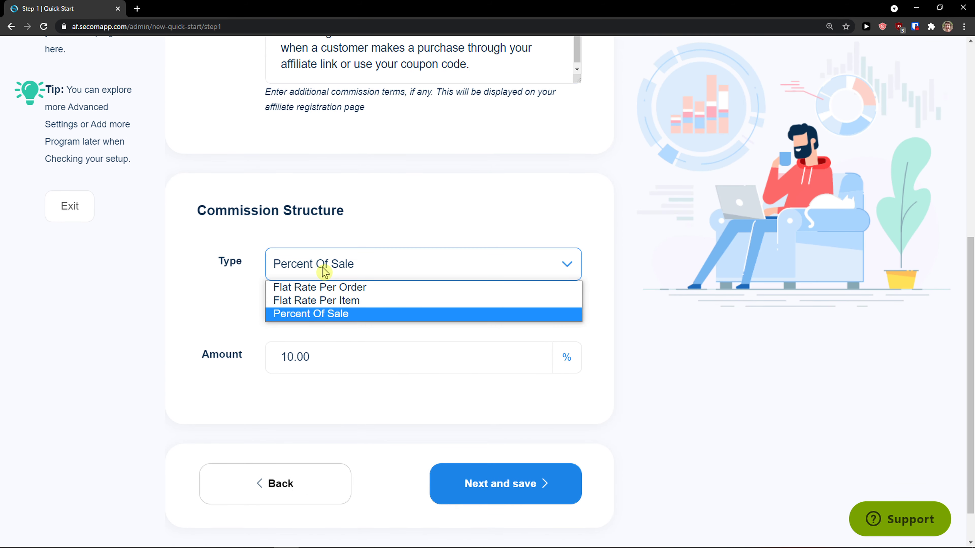
left_click(324, 272)
left_click(323, 270)
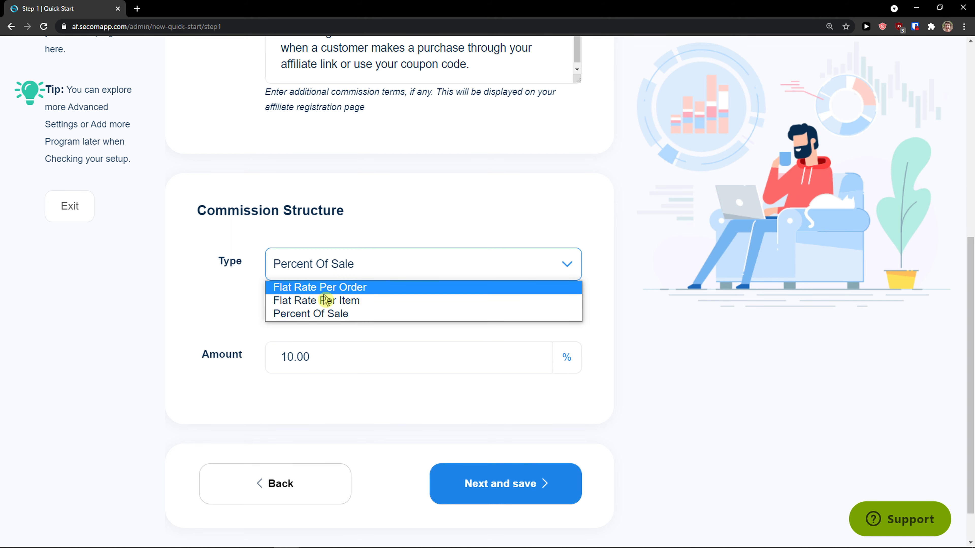
left_click(325, 300)
left_click(326, 274)
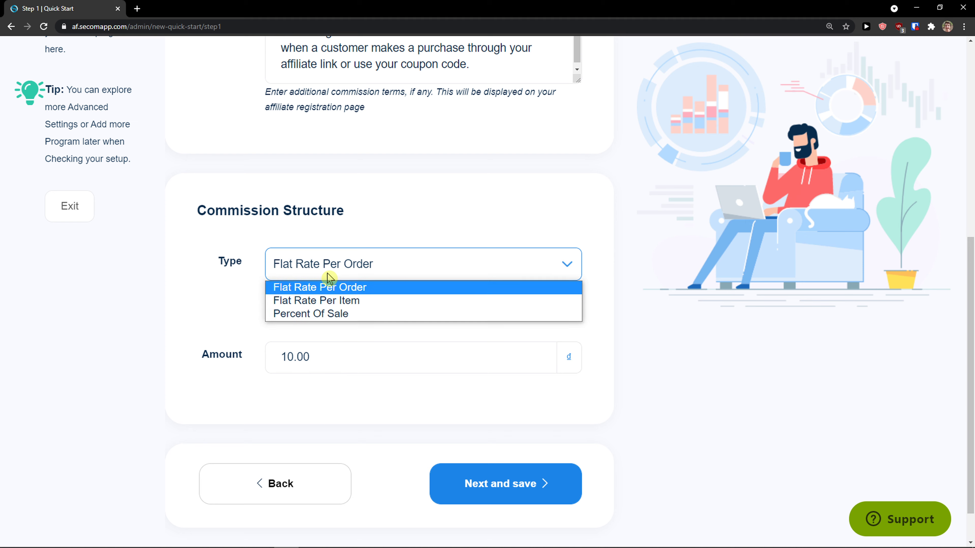
left_click(326, 274)
Step: Change the commission type to Flat Rate Per Item
left_click(327, 273)
left_click(302, 302)
left_click(317, 276)
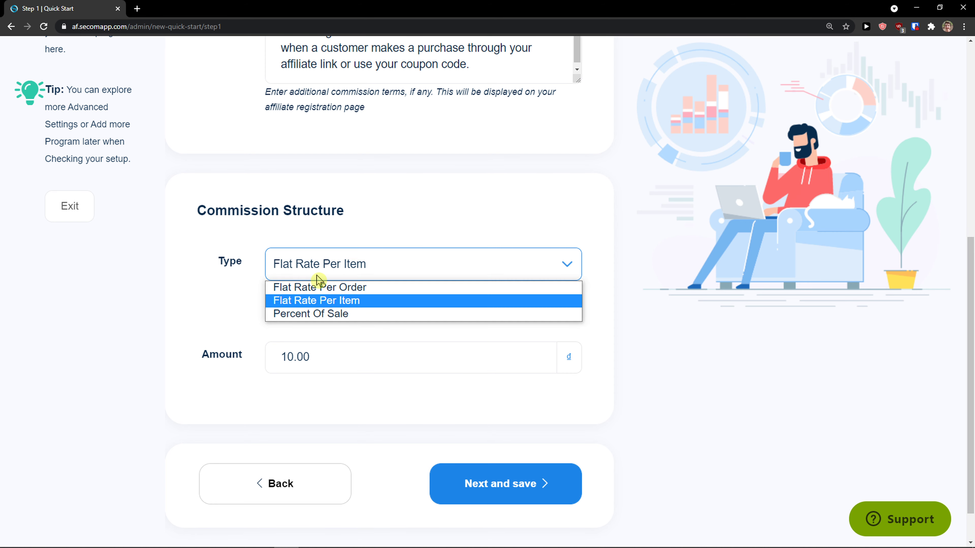
left_click(305, 302)
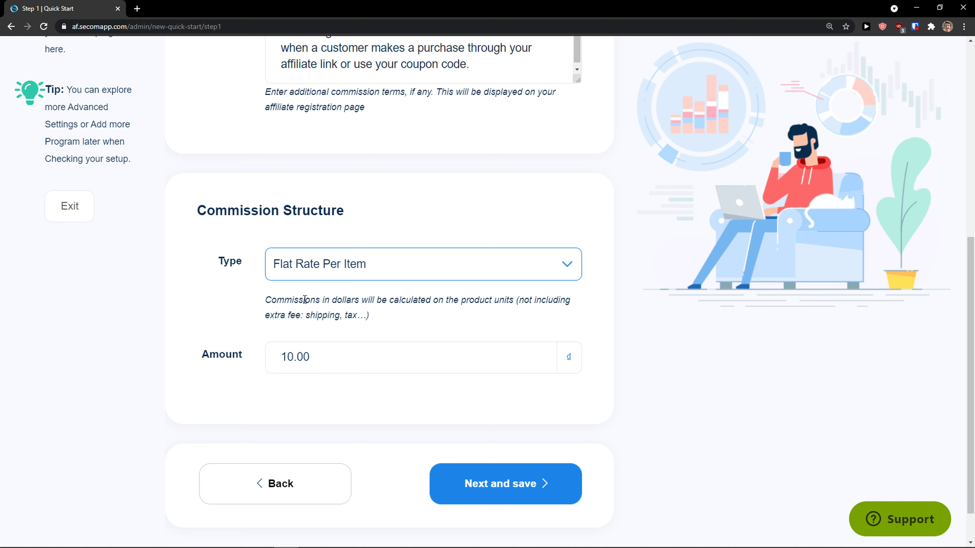
Step: Switch the commission type to Flat Rate Per Order and check its description
left_click(327, 276)
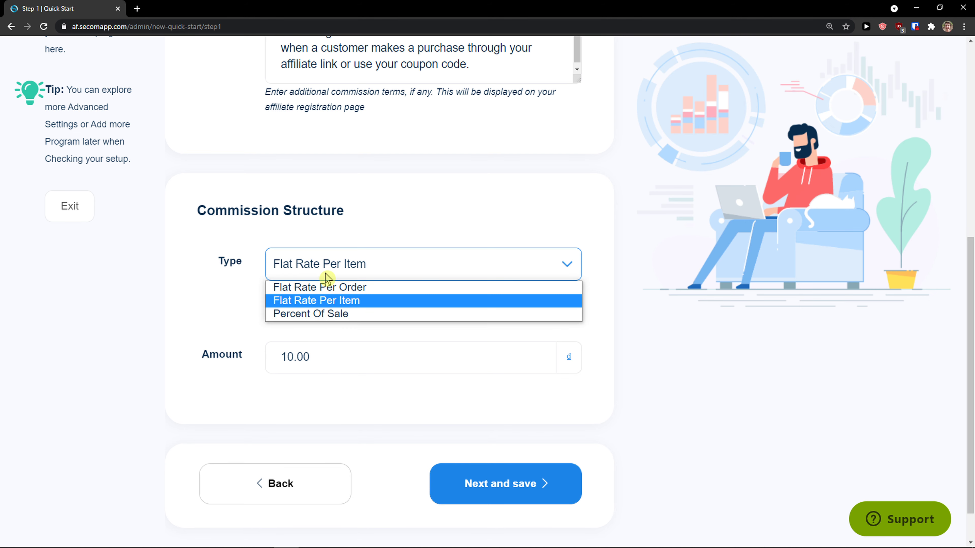
left_click(330, 291)
left_click(340, 274)
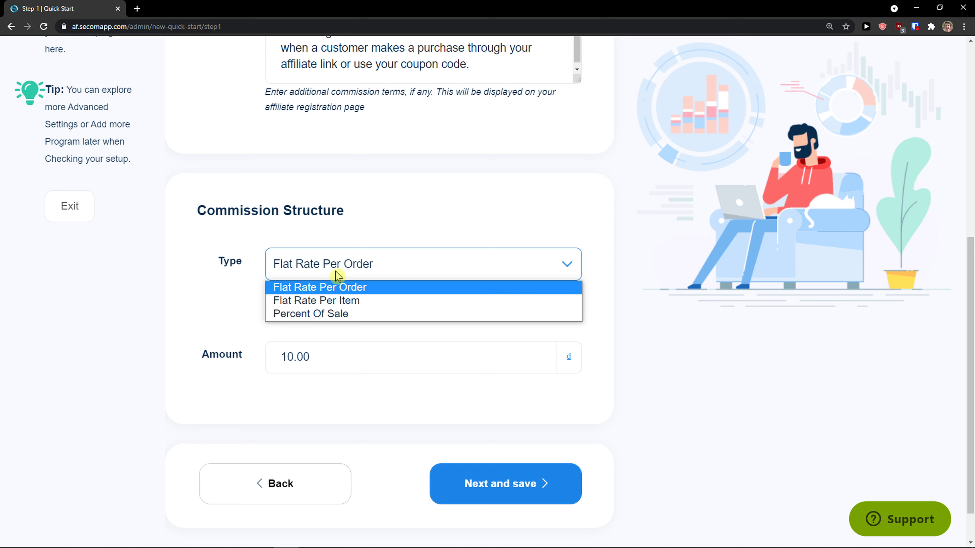
left_click(336, 275)
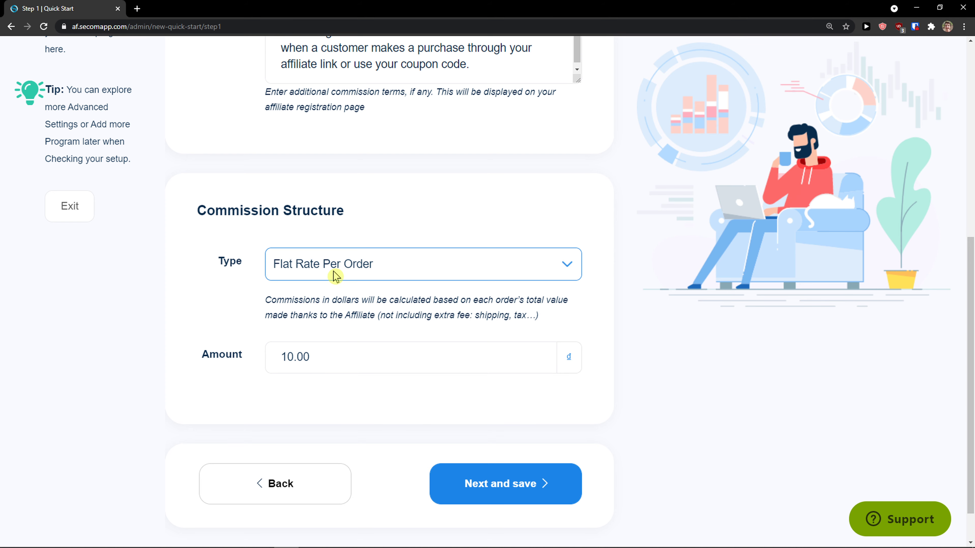
Step: Set the commission type to Percent Of Sale
left_click(335, 276)
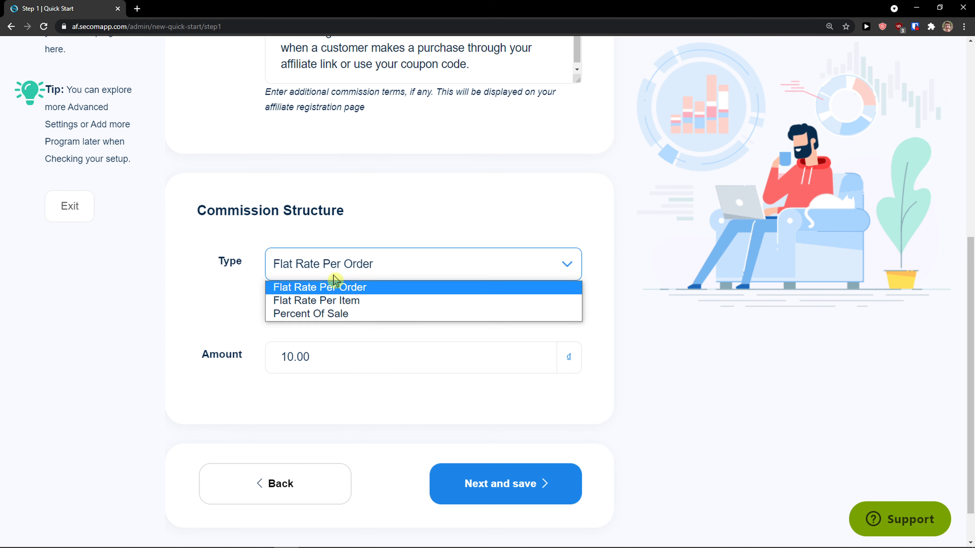
left_click(336, 314)
left_click(337, 269)
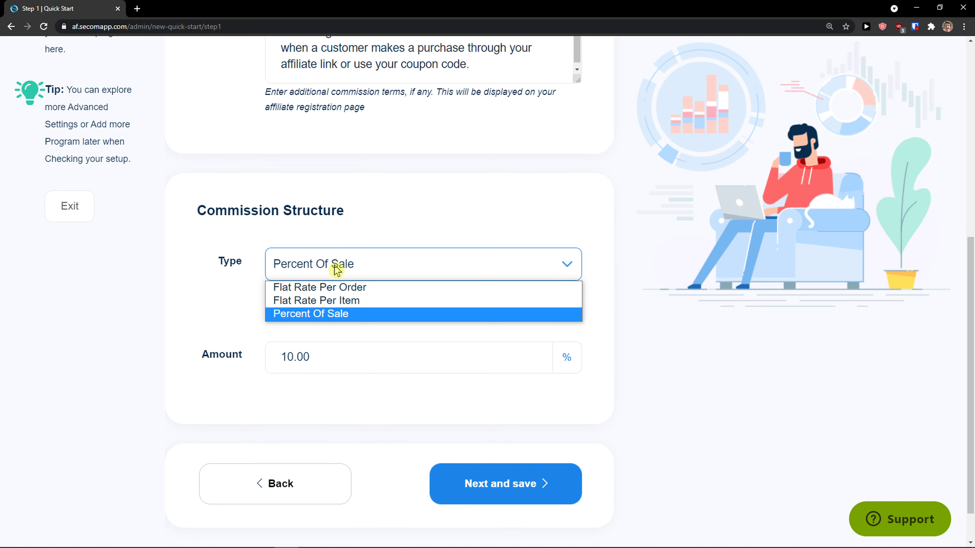
left_click(332, 319)
Step: Try 7 as the percent-of-sale commission amount, and set the amount back to 10
left_click(385, 354)
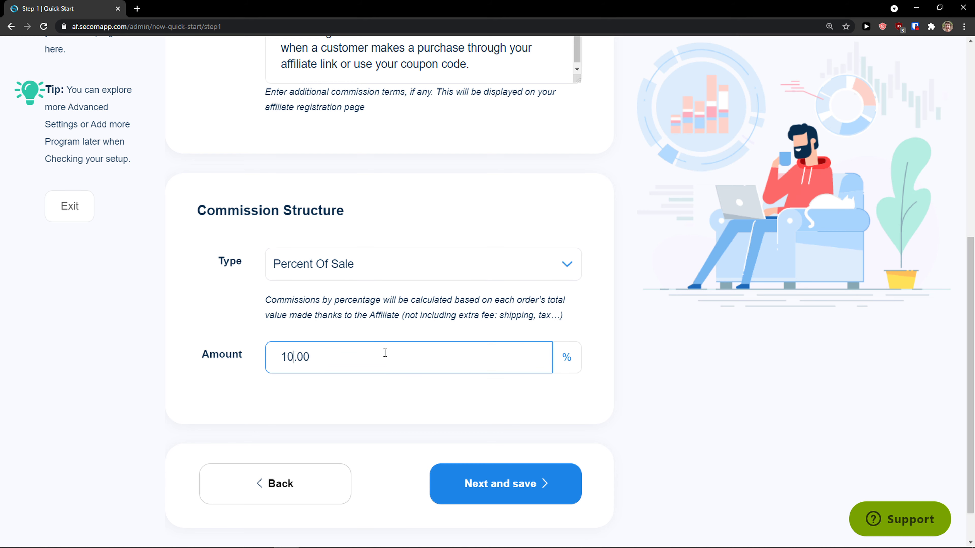
left_click(561, 375)
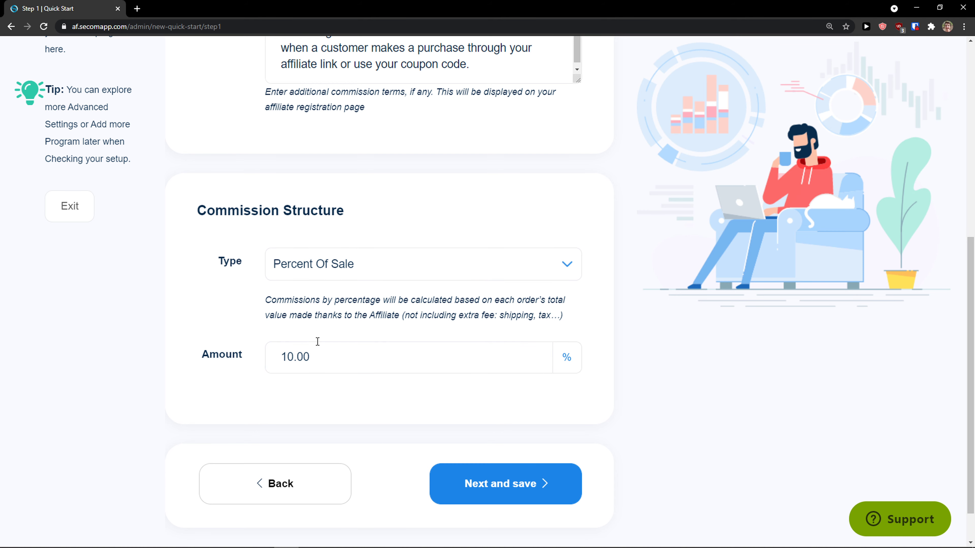
left_click_drag(314, 358, 274, 355)
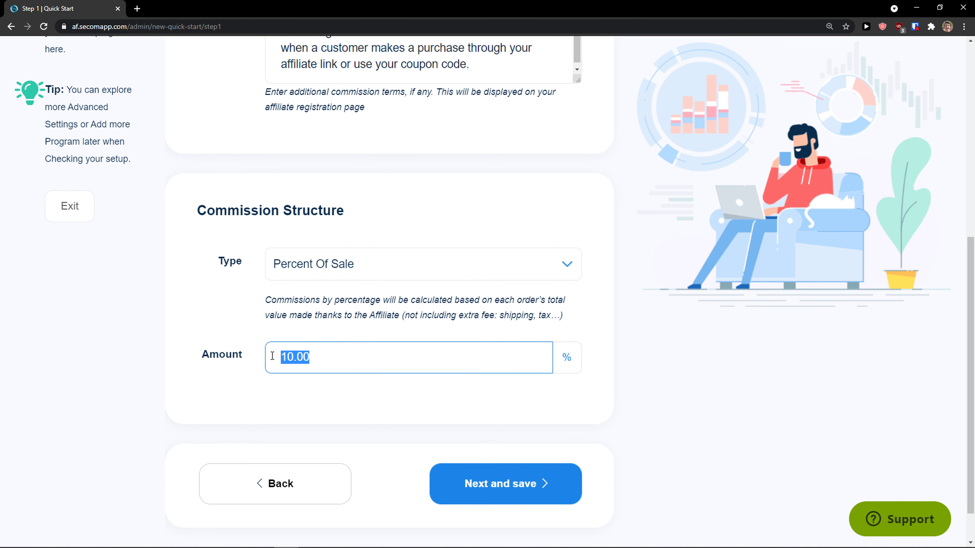
left_click(296, 352)
left_click_drag(296, 352, 276, 356)
type("7")
left_click_drag(287, 358, 274, 362)
type("10")
Step: Change the commission amount to 5%
scroll(274, 362, "up", 2)
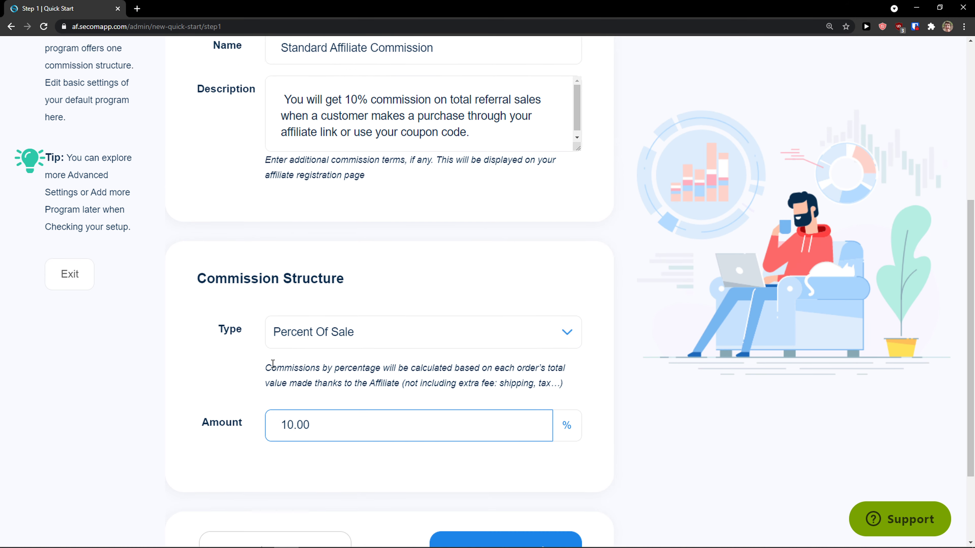
scroll(273, 364, "down", 1)
left_click_drag(292, 414, 282, 408)
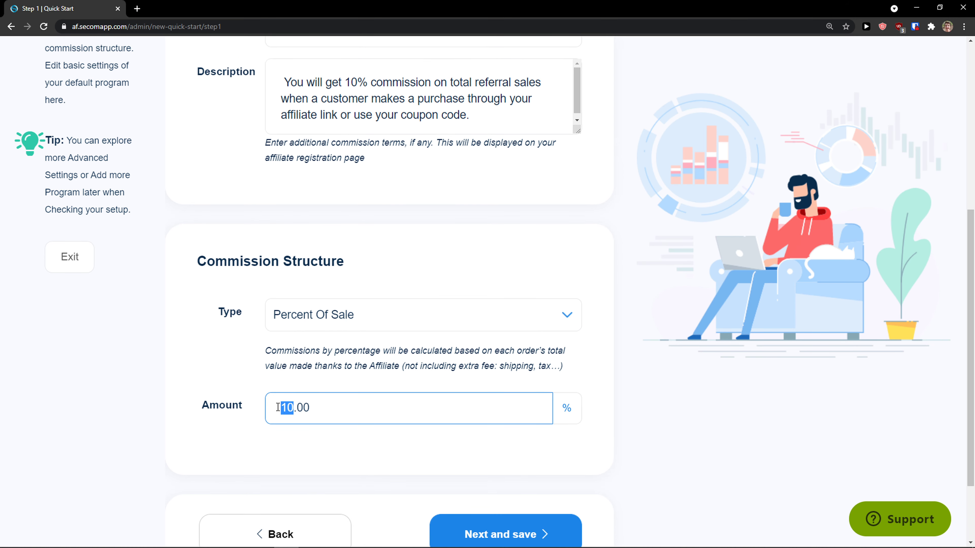
type("15")
Step: Compare the commission rate stated in the program description with the entered commission amount
scroll(339, 260, "up", 4)
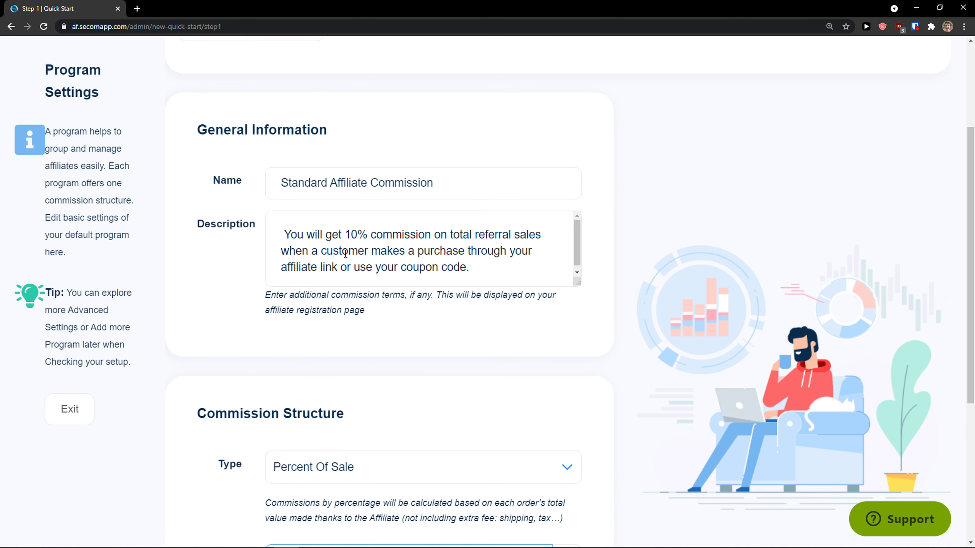
scroll(345, 253, "up", 1)
left_click_drag(339, 283, 470, 332)
left_click(367, 295)
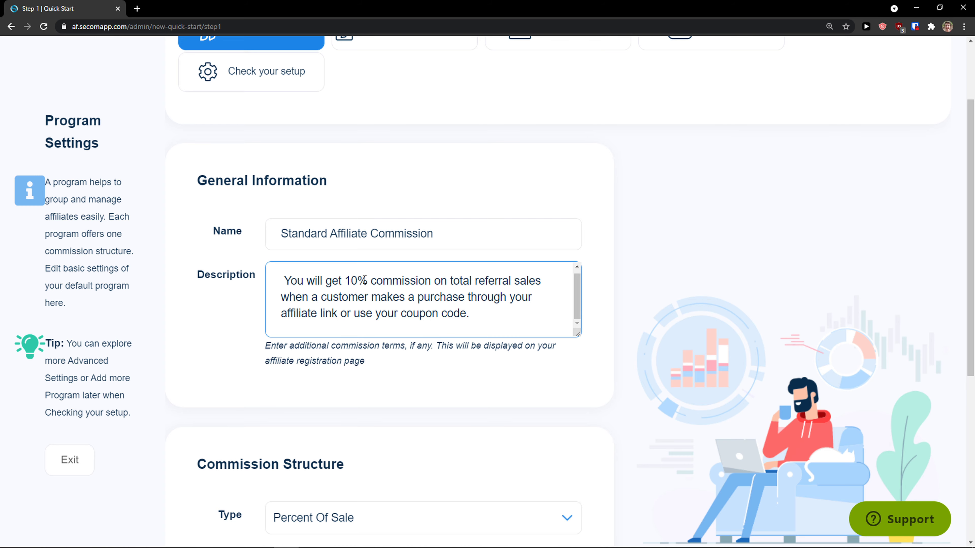
scroll(298, 407, "down", 5)
scroll(305, 363, "up", 4)
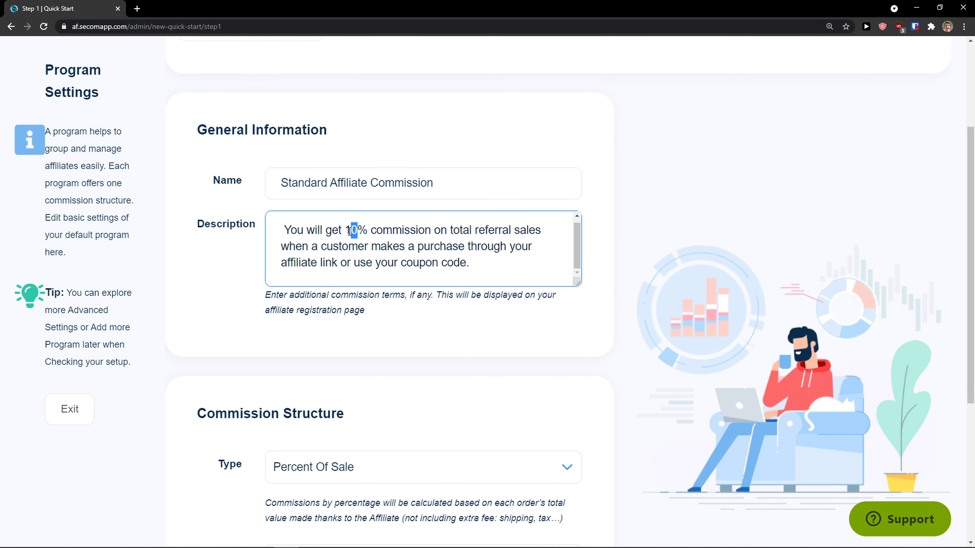
scroll(294, 387, "down", 4)
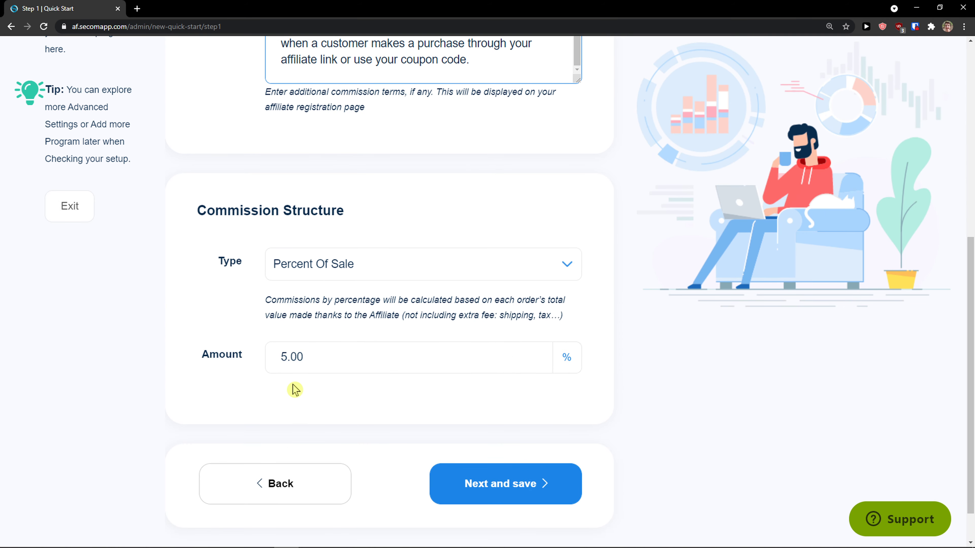
Step: Set the commission amount to 10% and save the program settings to continue to the affiliate registration form
left_click_drag(288, 358, 278, 359)
type("0")
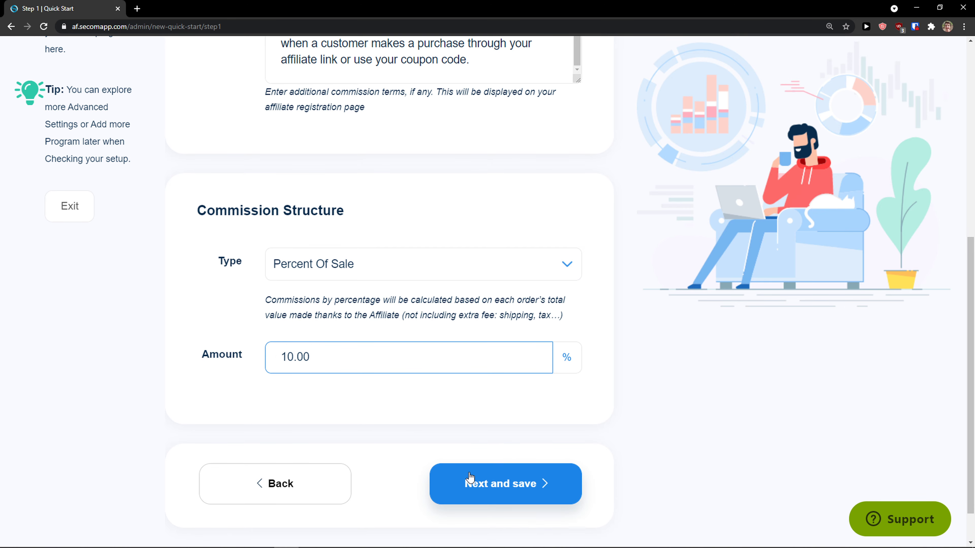
left_click(500, 483)
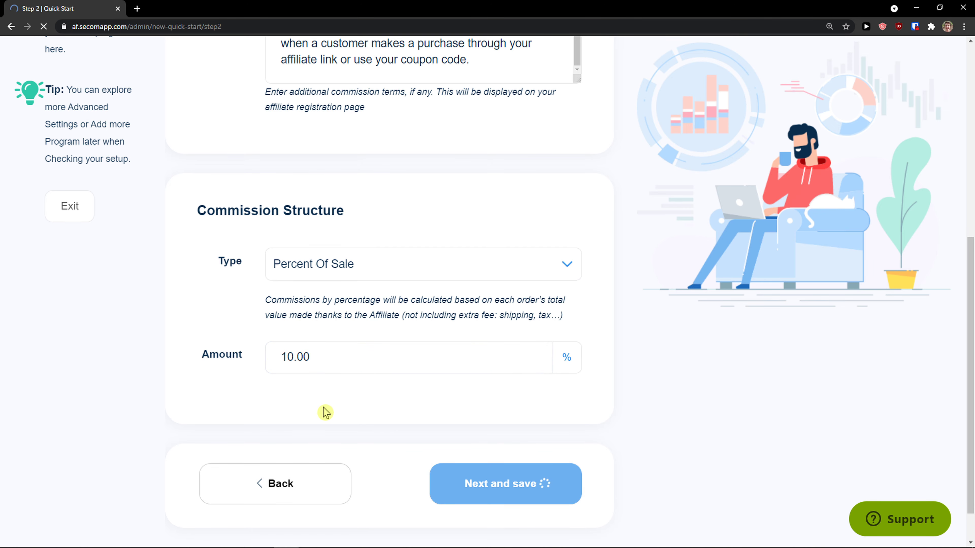
Step: Try adding an exclamation mark to the registration form's page heading and remove it
scroll(317, 404, "down", 3)
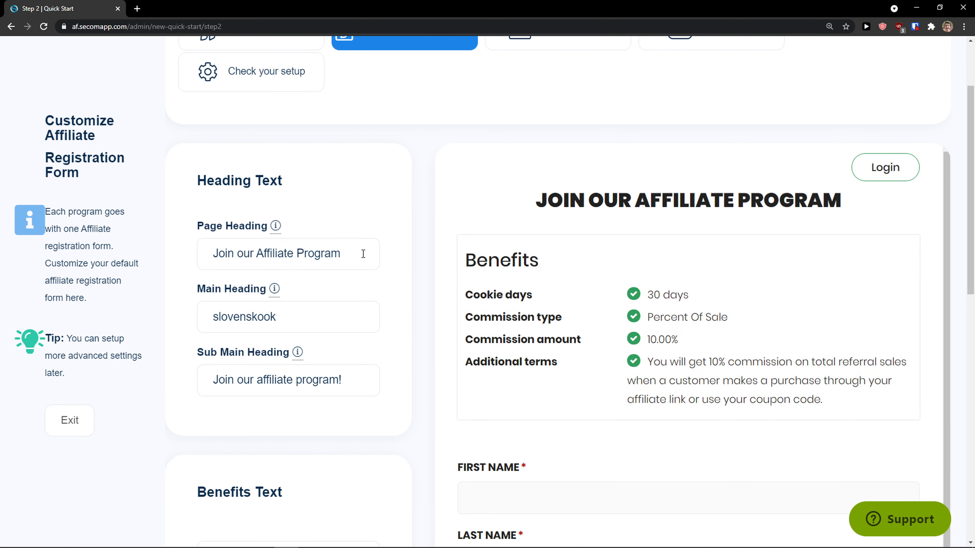
left_click_drag(215, 254, 356, 256)
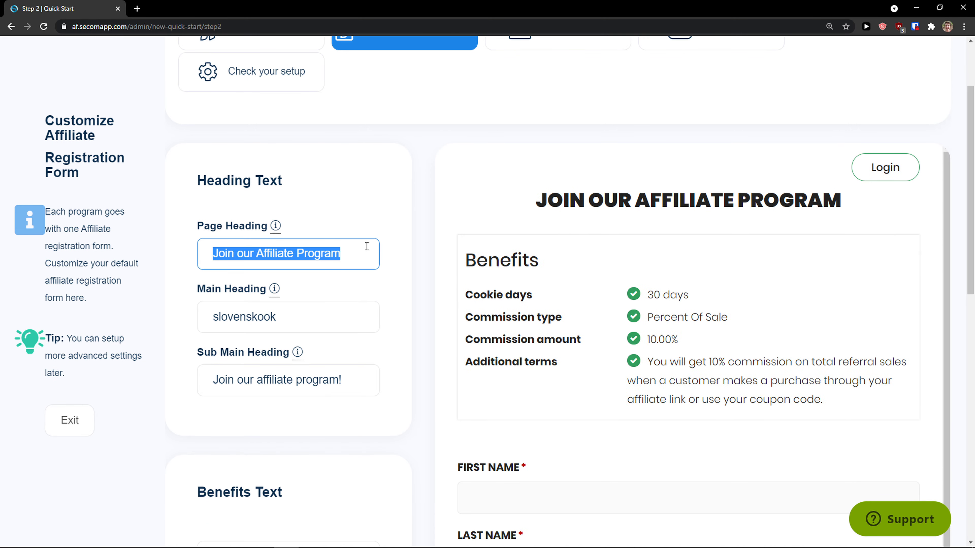
left_click(356, 250)
type("!")
key("BackSpace")
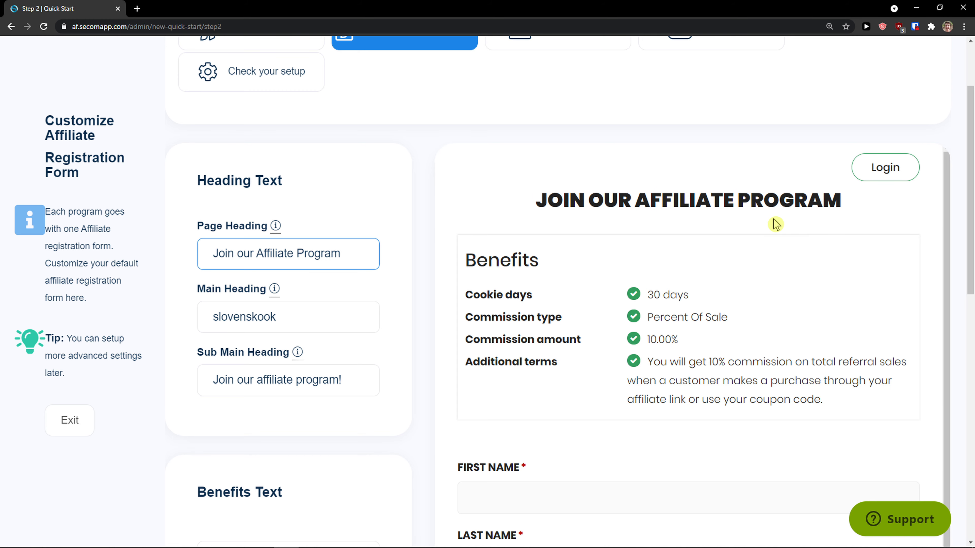
left_click_drag(339, 258, 213, 279)
Step: Check the Main Heading text and its help note against the registration form preview
left_click(287, 318)
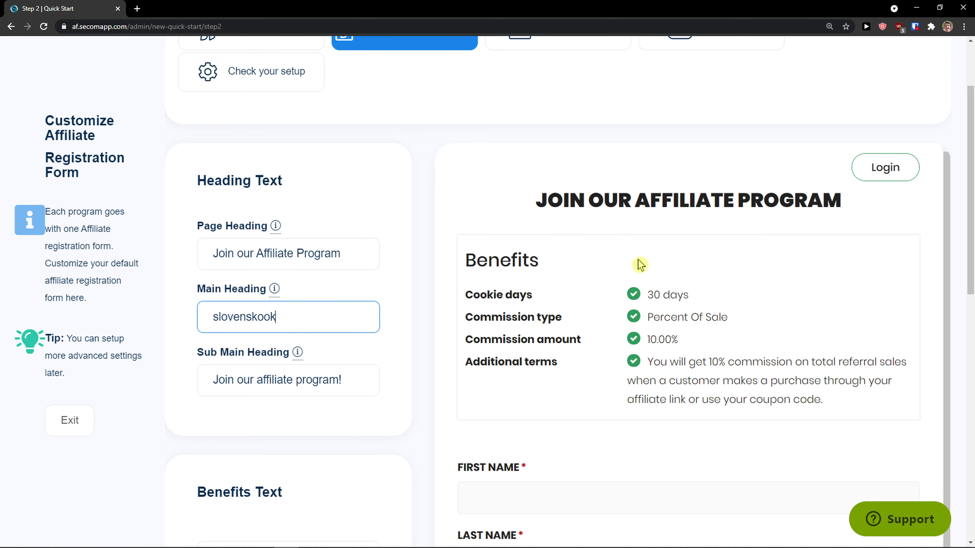
scroll(614, 265, "down", 1)
mouse_move(274, 291)
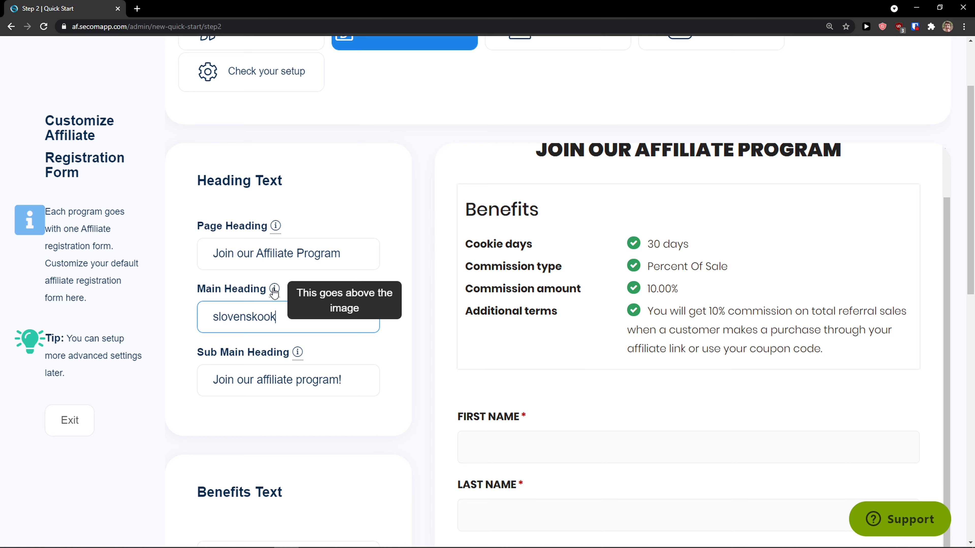
scroll(384, 308, "up", 3)
scroll(614, 367, "up", 1)
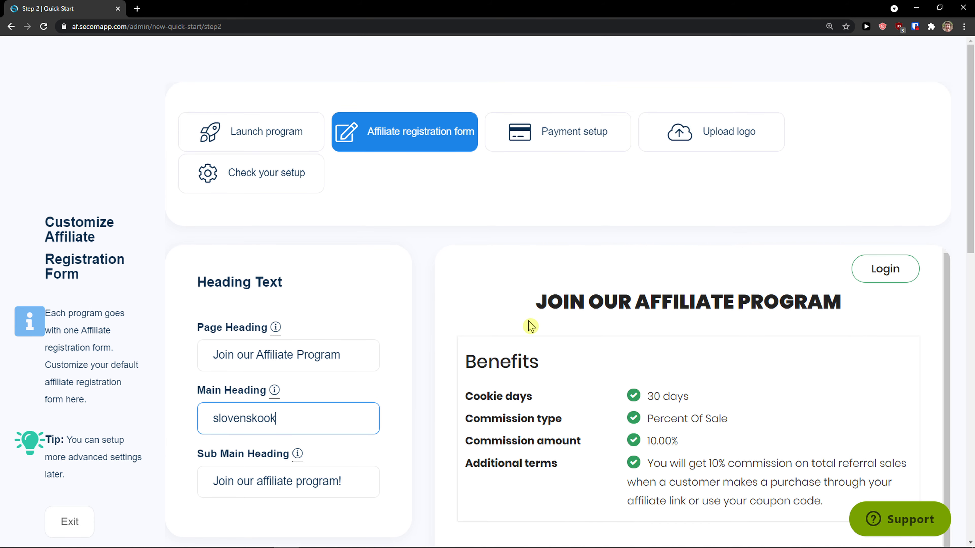
scroll(407, 356, "down", 3)
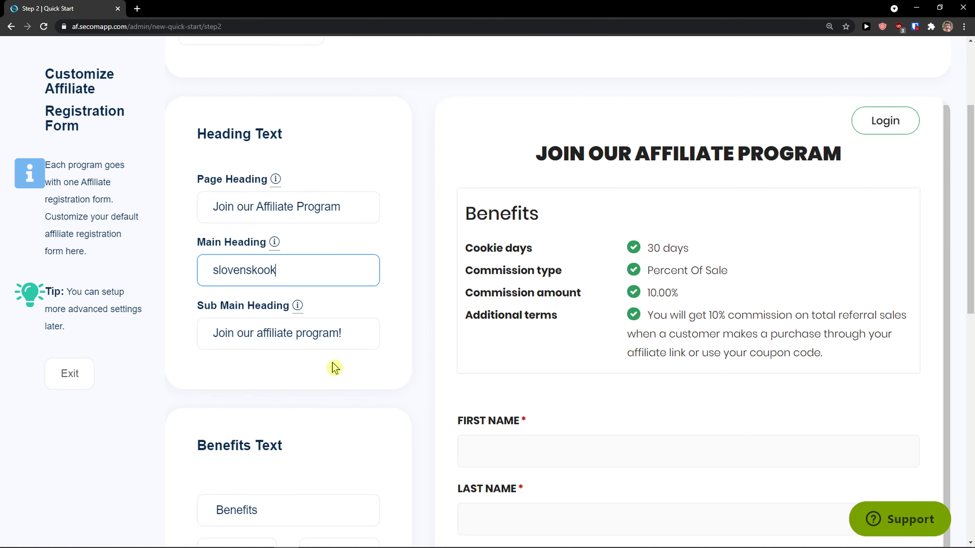
Step: Review the Sub Main Heading and the Benefits Text entries alongside the form preview
double_click(344, 332)
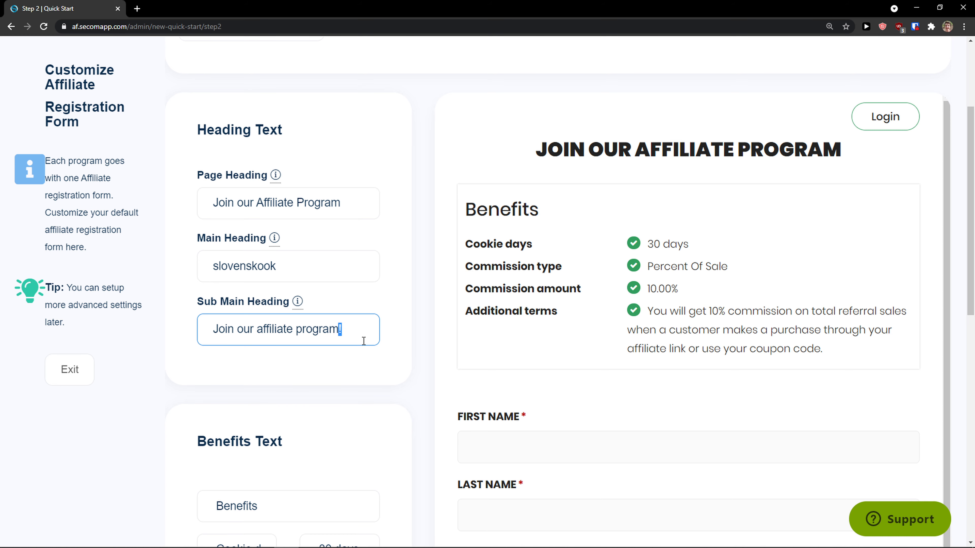
scroll(445, 375, "down", 5)
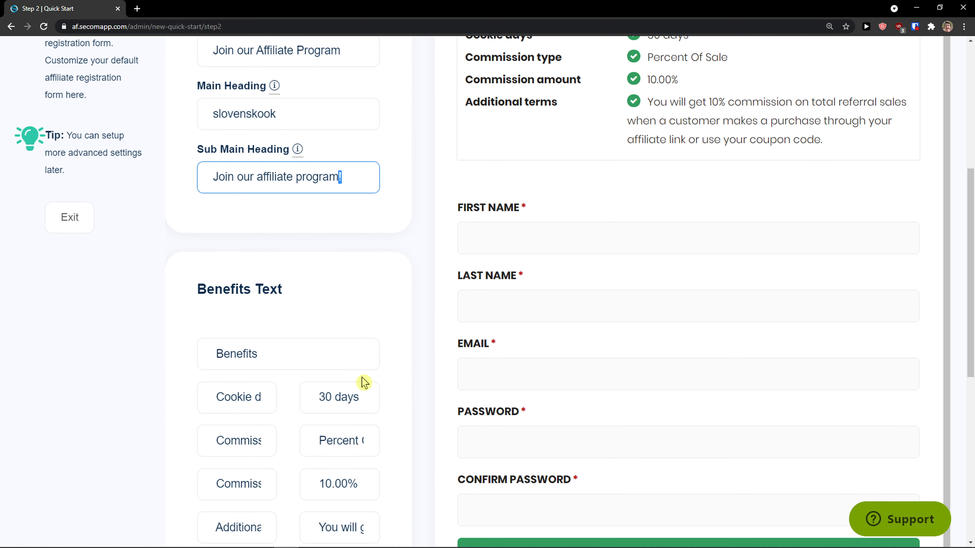
left_click(344, 333)
scroll(246, 364, "up", 2)
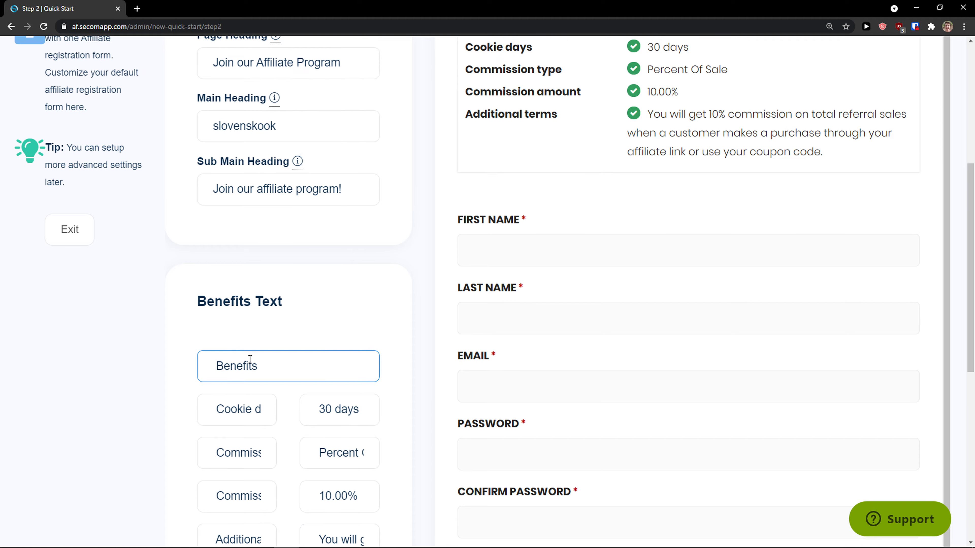
scroll(296, 392, "down", 2)
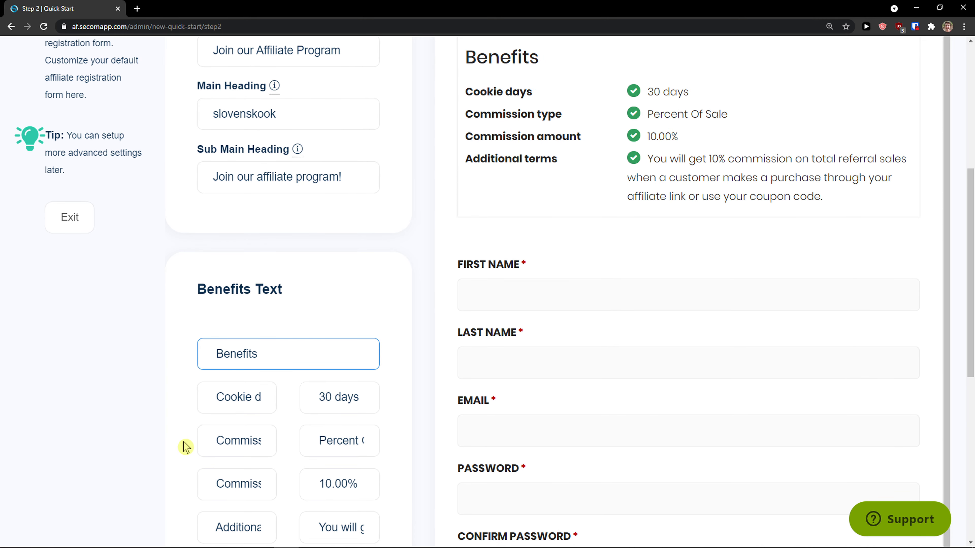
Step: Set the cookie days value in the Benefits Text to 15 days
left_click_drag(330, 397, 318, 398)
type("4")
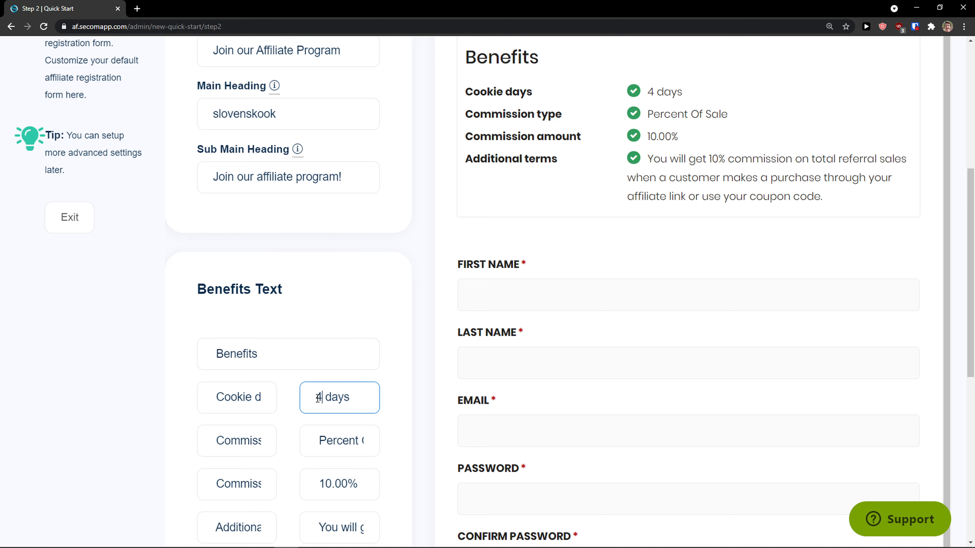
key("BackSpace")
type("15")
Step: Review the rest of the registration form customization and preview, and save it to continue to the payment setup
scroll(322, 413, "down", 1)
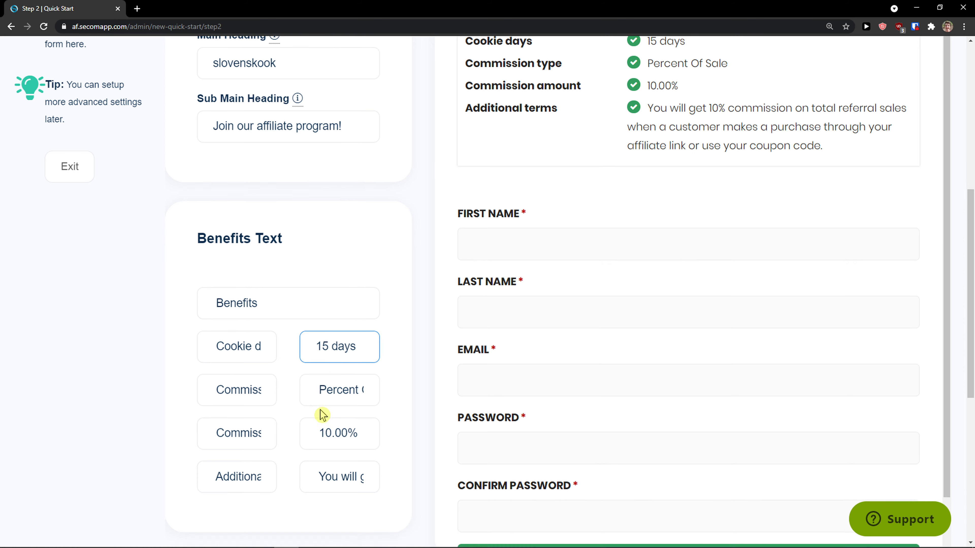
scroll(533, 290, "down", 3)
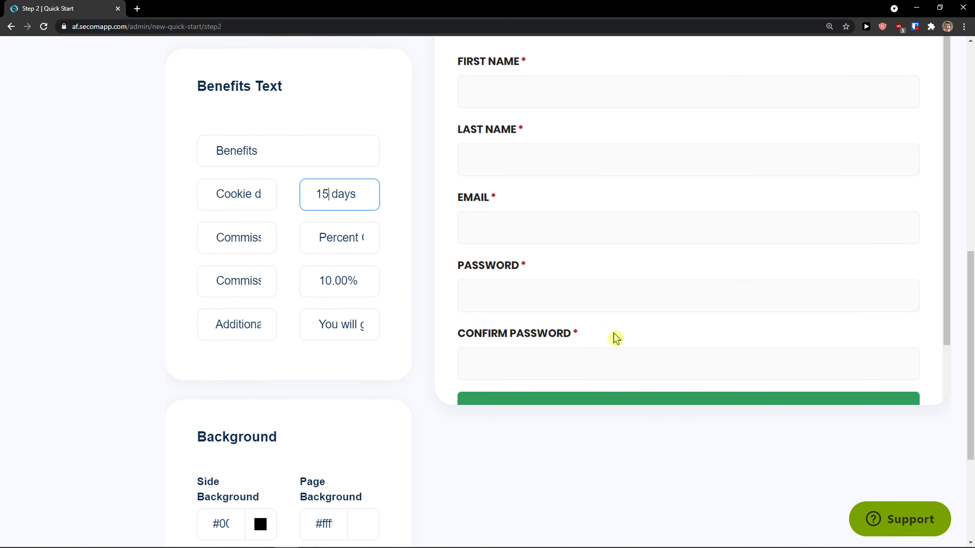
scroll(581, 317, "up", 2)
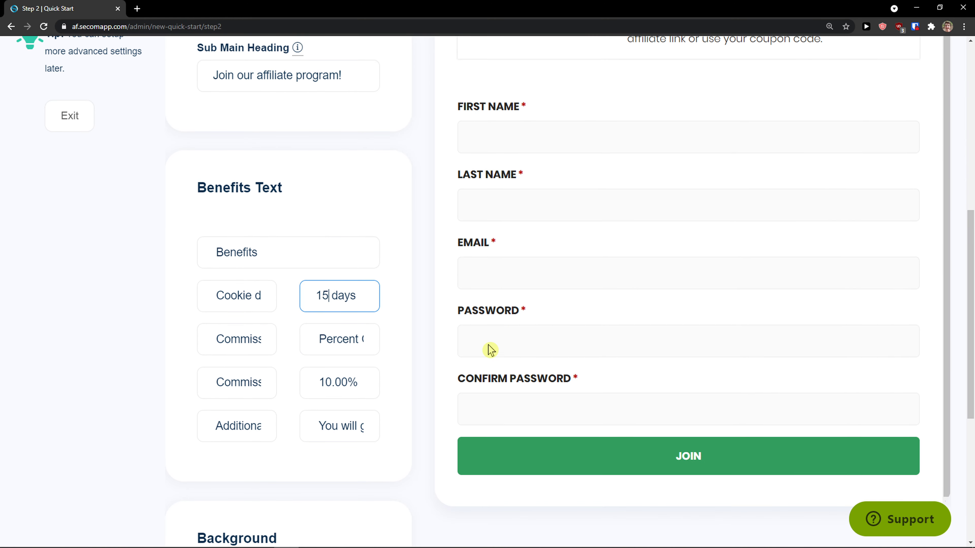
scroll(498, 355, "down", 3)
scroll(438, 334, "up", 8)
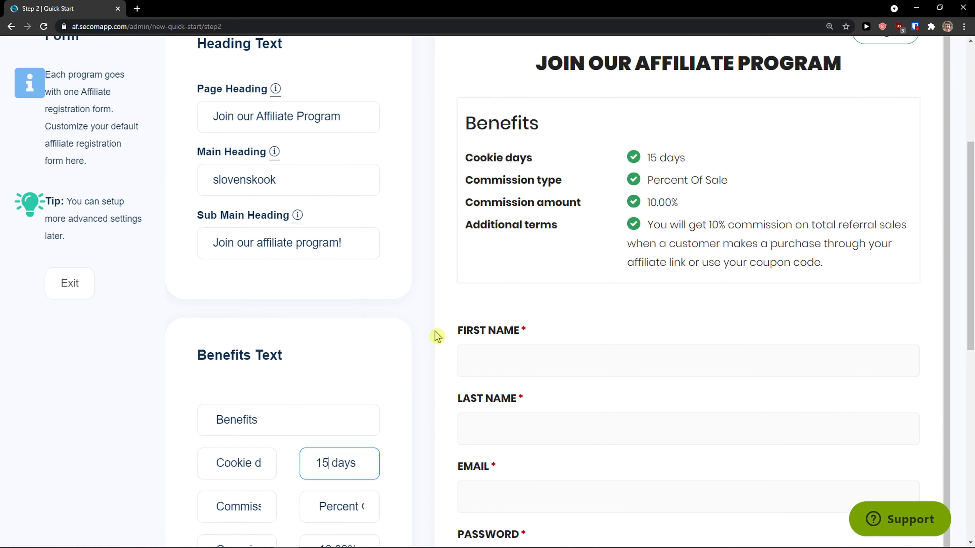
scroll(437, 336, "down", 13)
left_click(461, 394)
Step: Review the available payment methods for paying affiliates
scroll(461, 394, "down", 1)
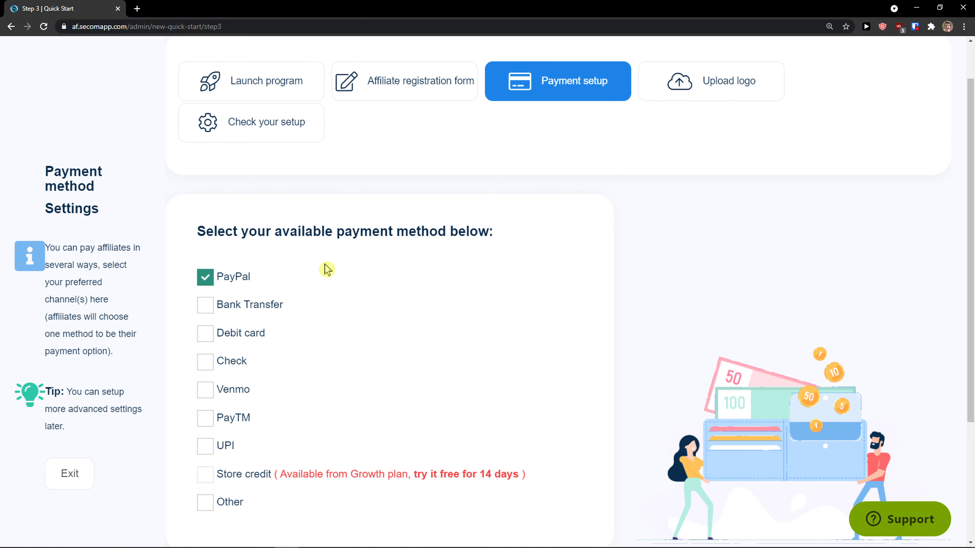
scroll(271, 265, "down", 1)
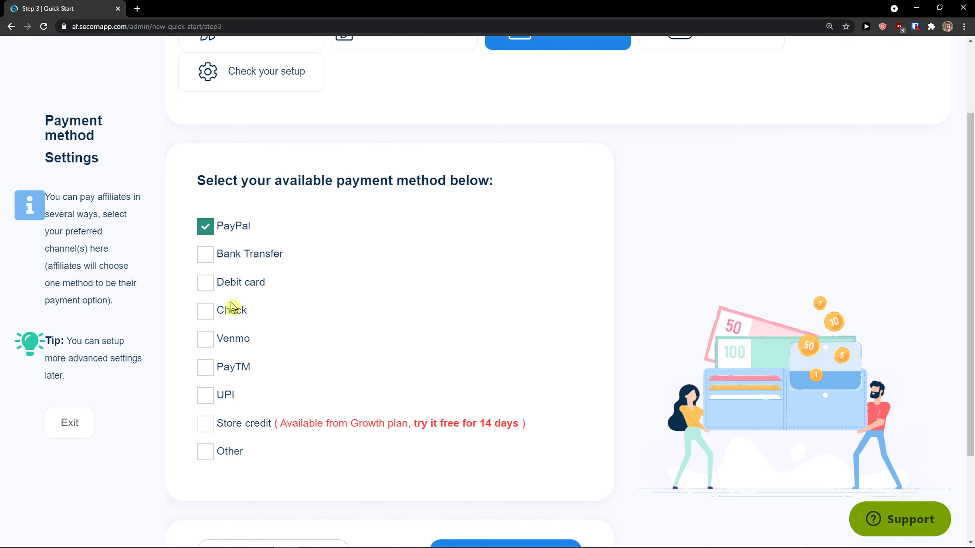
scroll(239, 308, "down", 1)
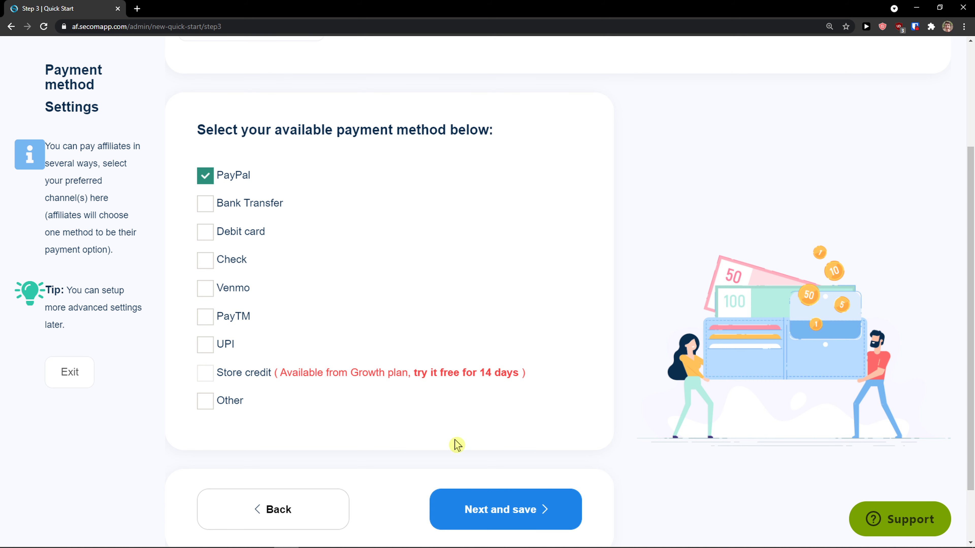
Step: Save the payment setup with PayPal selected and continue to the logo upload
left_click(463, 516)
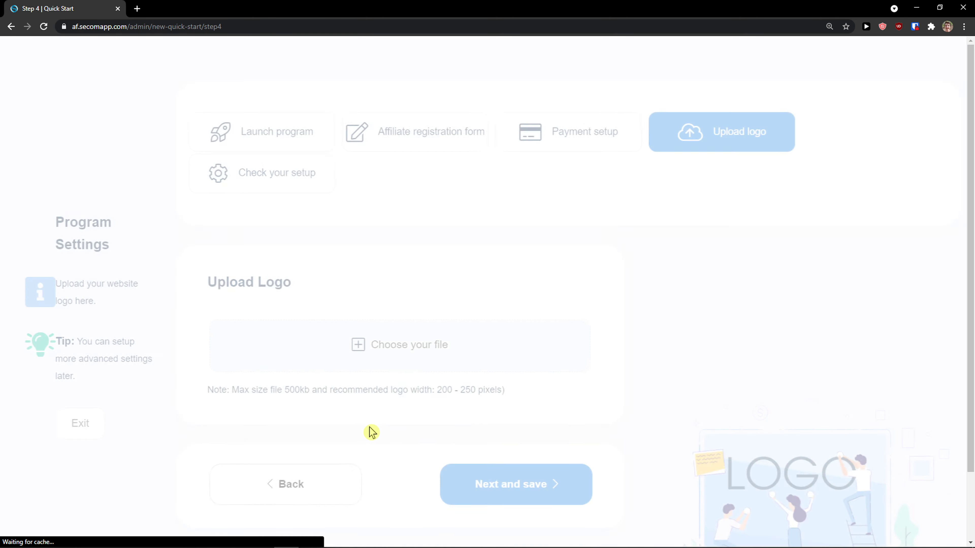
Step: Try to upload baby-yoda.png as the website logo and save it
scroll(470, 372, "down", 1)
left_click(390, 289)
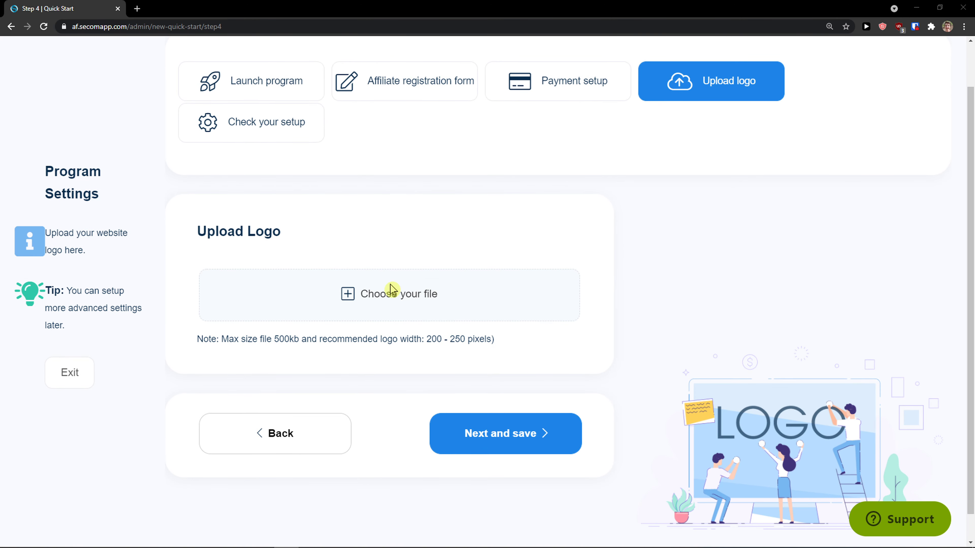
scroll(376, 221, "down", 10)
double_click(374, 220)
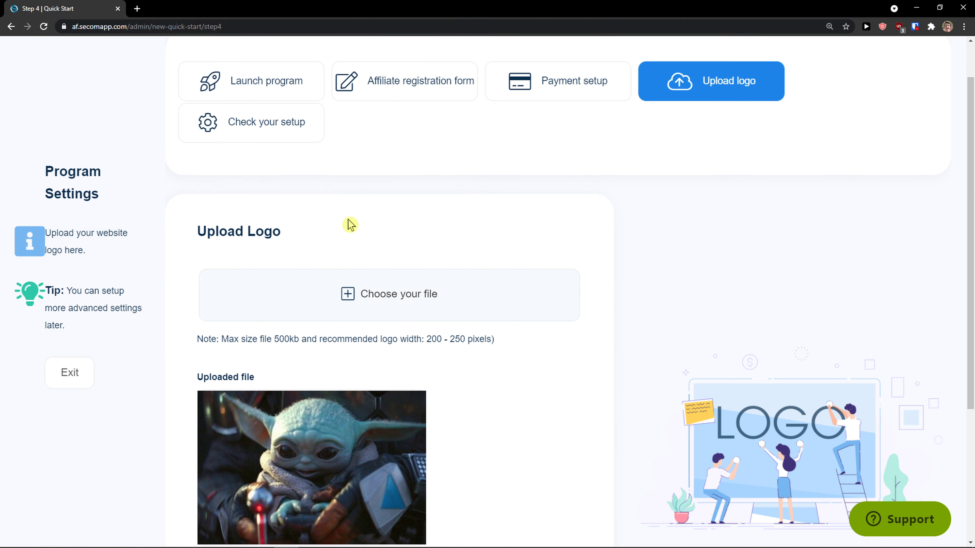
scroll(359, 220, "down", 4)
scroll(277, 287, "up", 3)
scroll(278, 287, "down", 2)
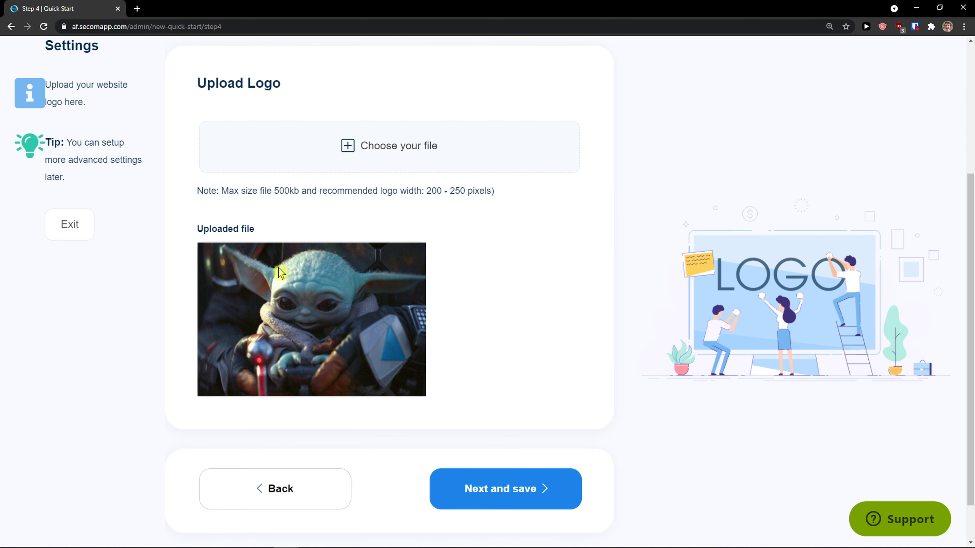
scroll(437, 337, "up", 2)
scroll(431, 333, "down", 3)
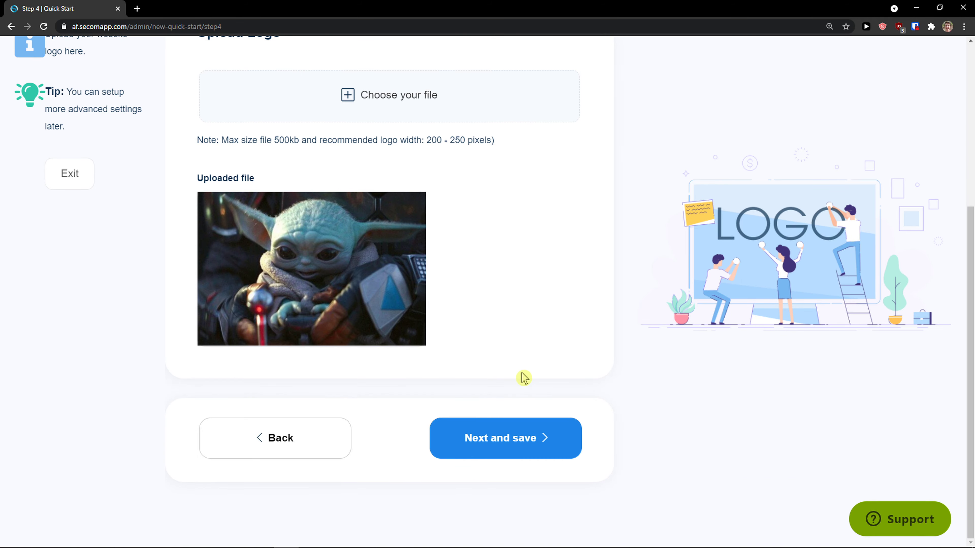
left_click(486, 440)
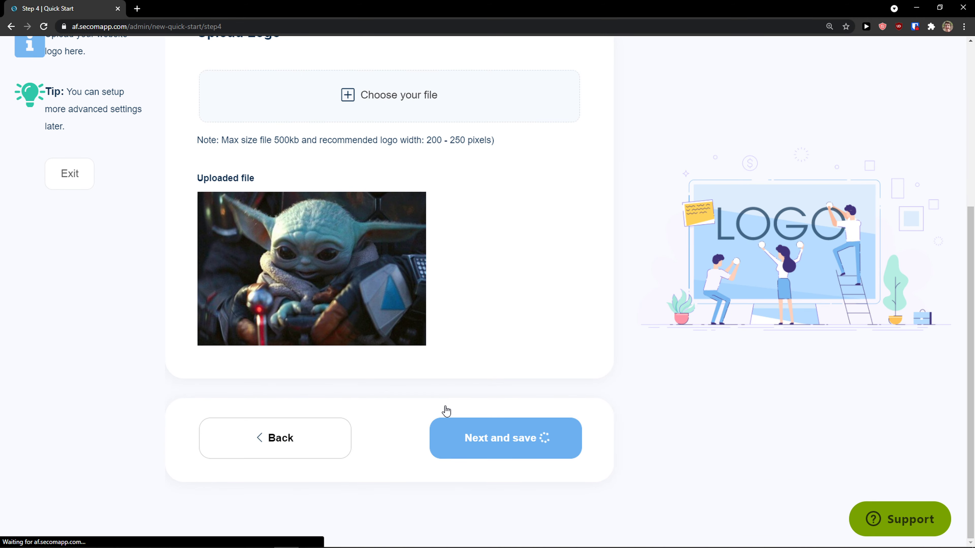
Step: Upload the shoe image 91bQYhS1yQL._AC_UX500_.jpg from the Desktop as the logo and save it
scroll(437, 352, "down", 1)
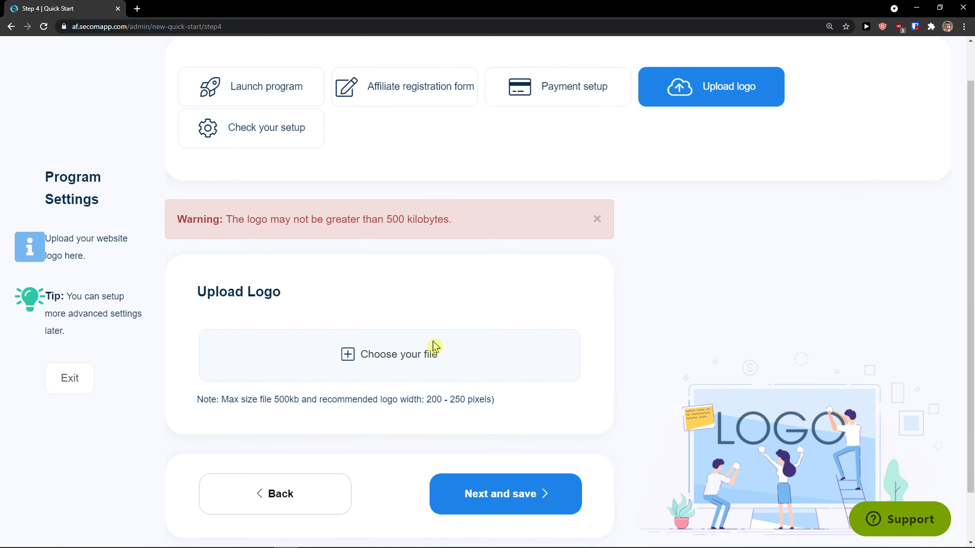
left_click(404, 350)
scroll(318, 215, "down", 1)
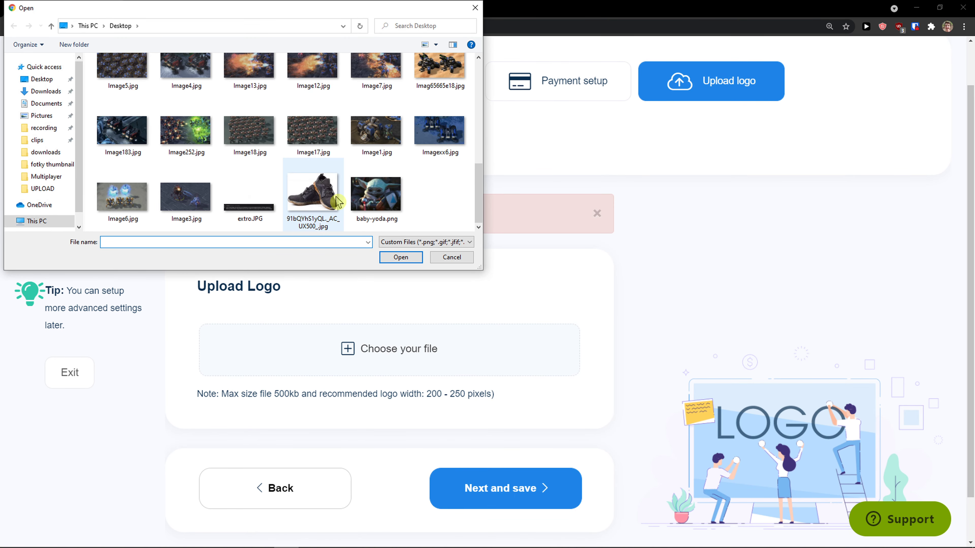
double_click(324, 200)
scroll(406, 252, "down", 5)
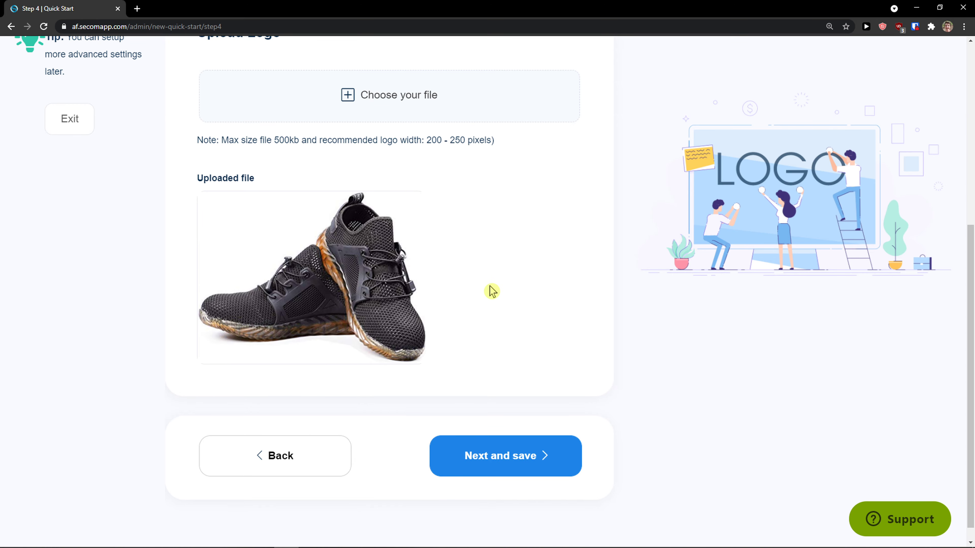
left_click(529, 442)
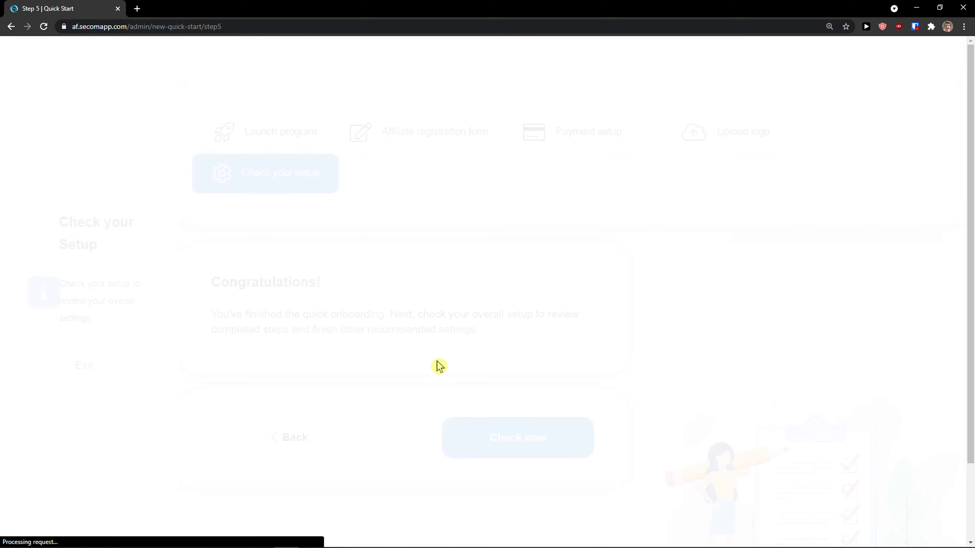
Step: Read the onboarding completion note and run the check of the overall setup
left_click_drag(198, 321, 481, 329)
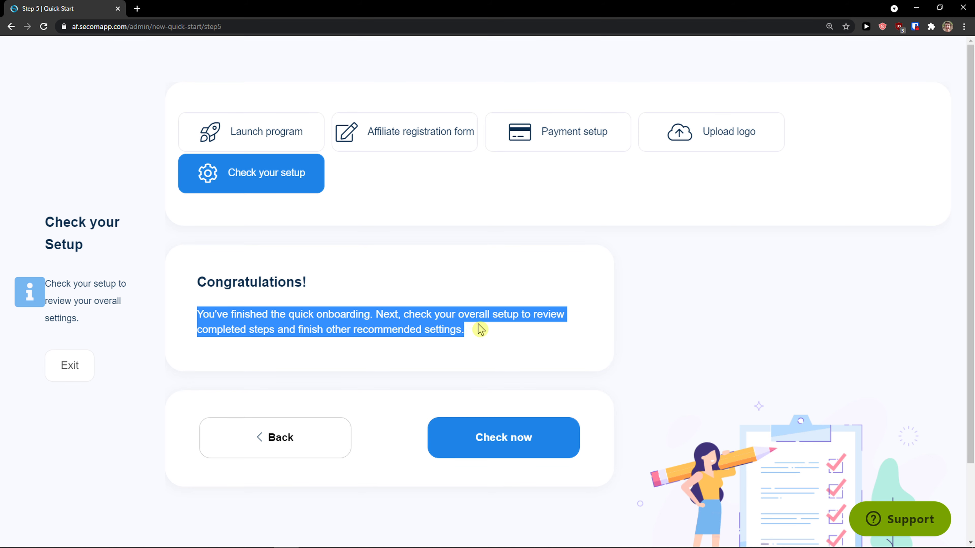
left_click(488, 347)
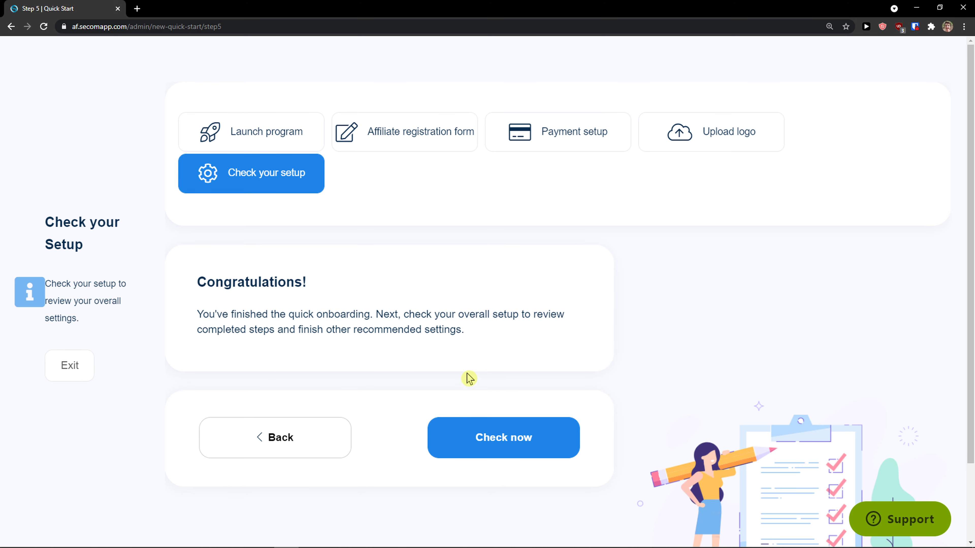
left_click(472, 432)
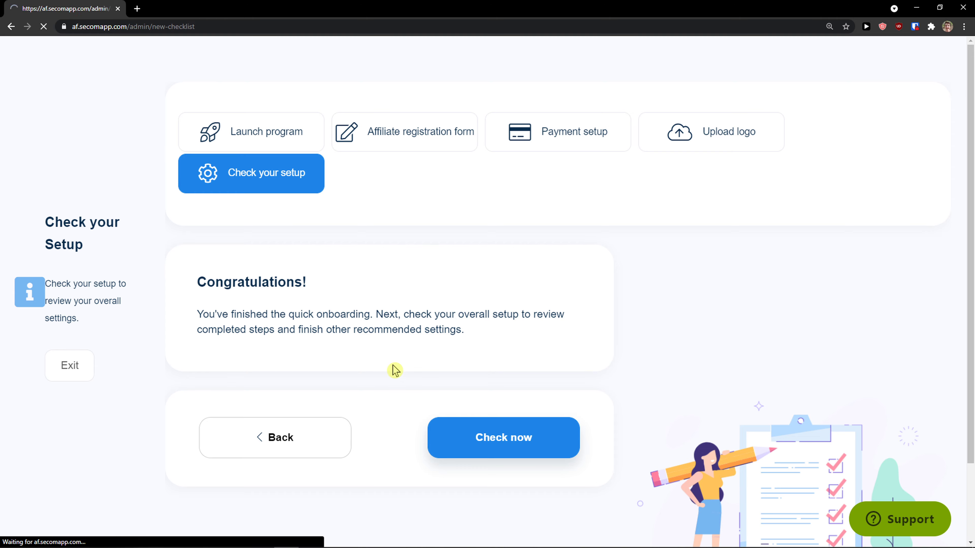
Step: Dismiss the progress summary and review the Setup Process checklist down to the System tracking test section
scroll(290, 339, "down", 1)
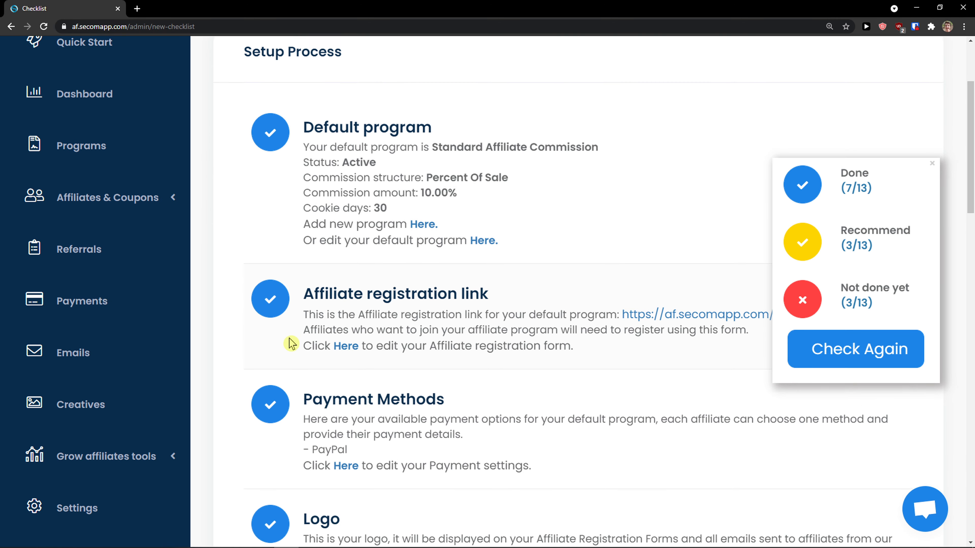
scroll(285, 350, "up", 2)
scroll(285, 358, "down", 1)
scroll(288, 363, "down", 1)
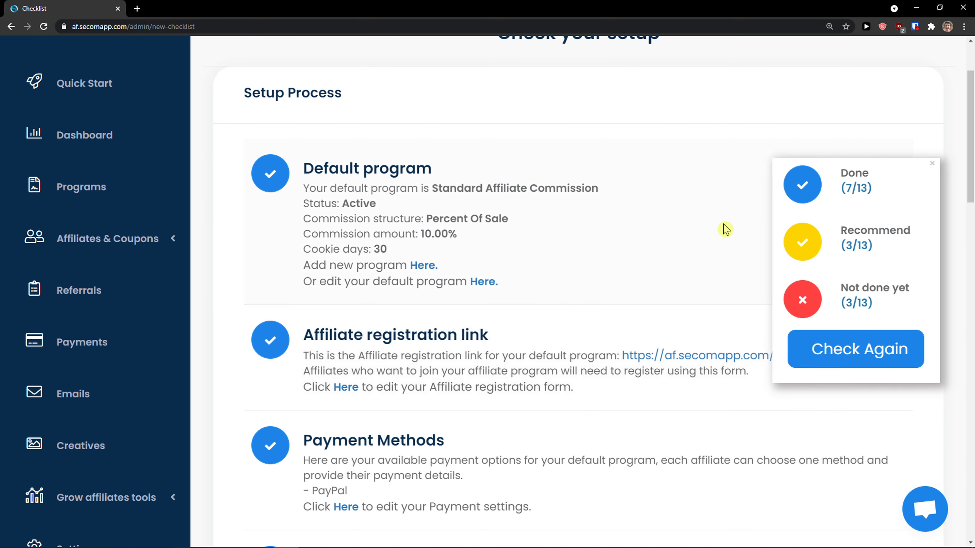
left_click(932, 165)
scroll(633, 265, "down", 12)
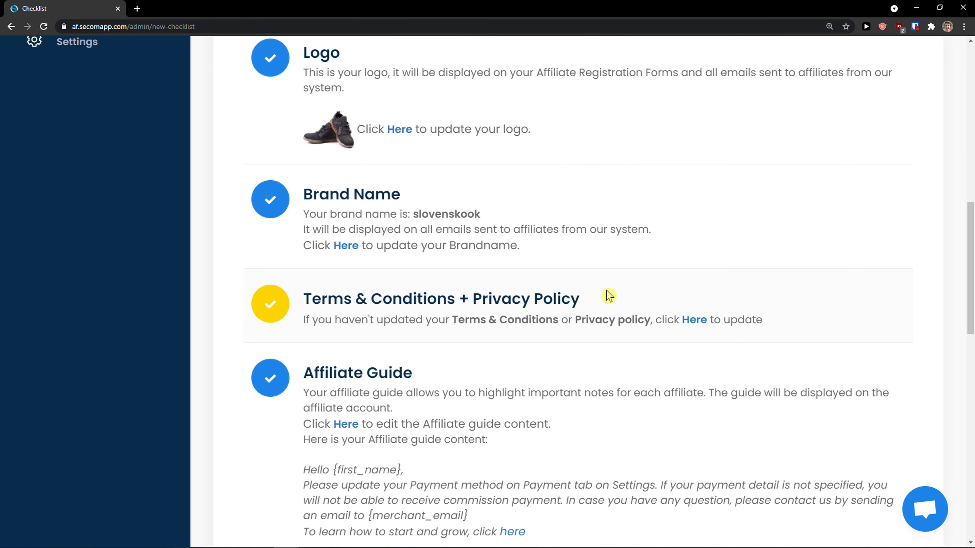
scroll(625, 290, "down", 7)
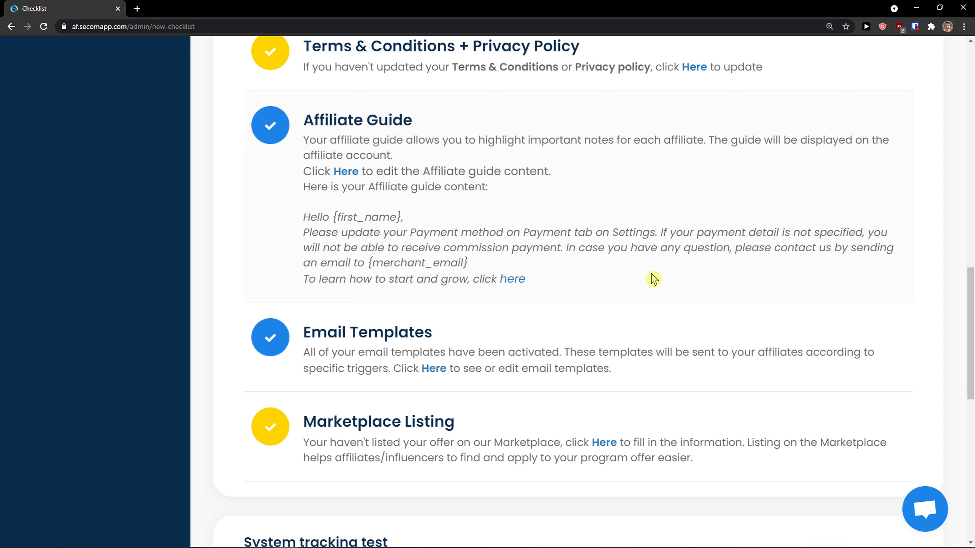
scroll(653, 279, "down", 6)
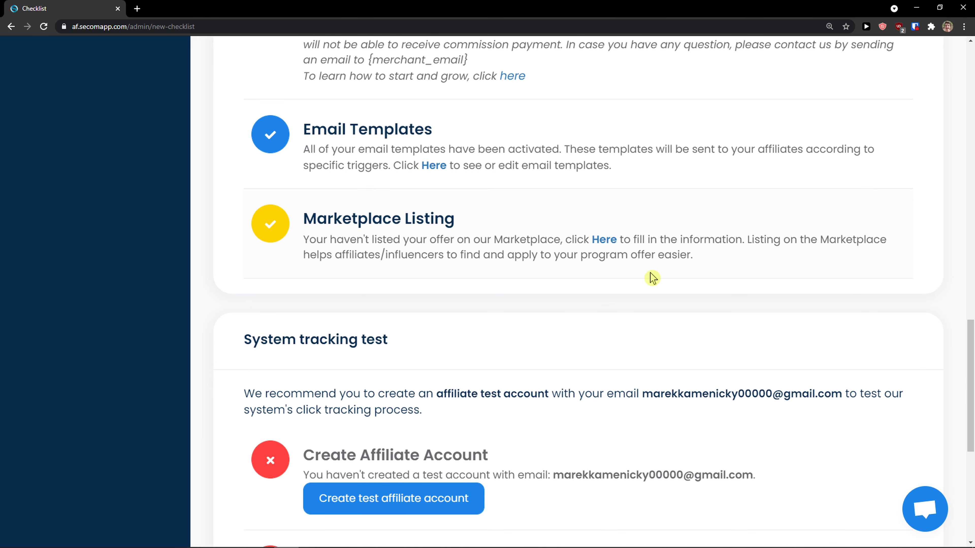
scroll(652, 273, "down", 4)
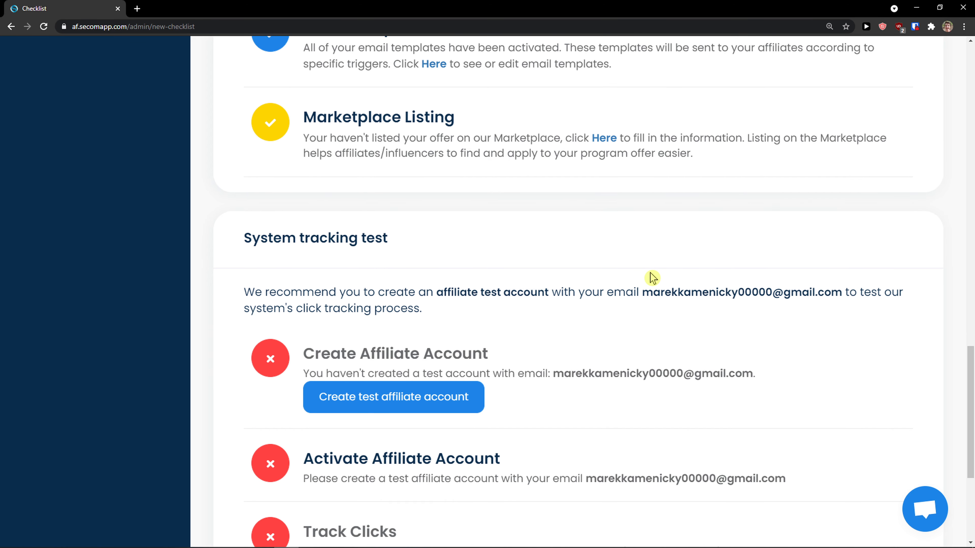
scroll(651, 272, "down", 3)
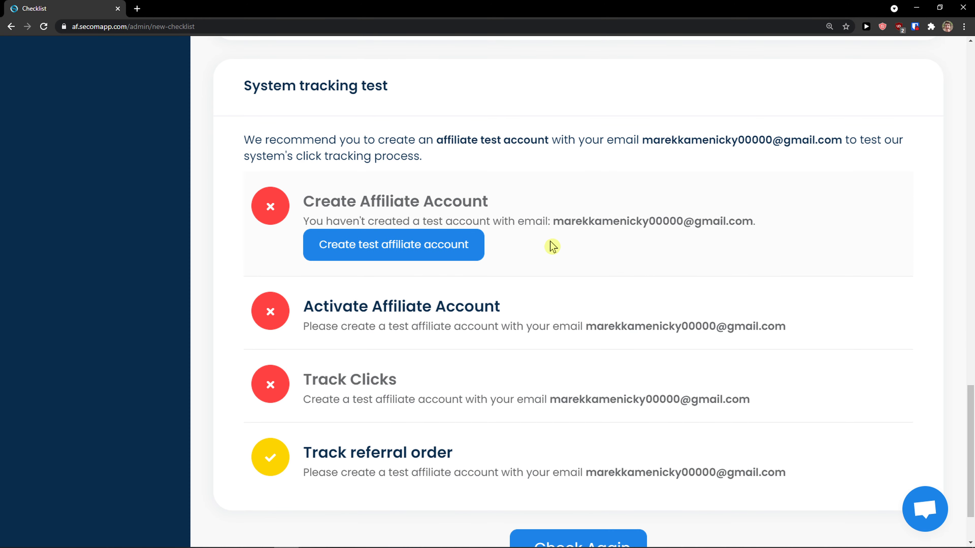
Step: Create the test affiliate account for the system tracking test, entering and confirming the account password
left_click_drag(252, 88, 392, 133)
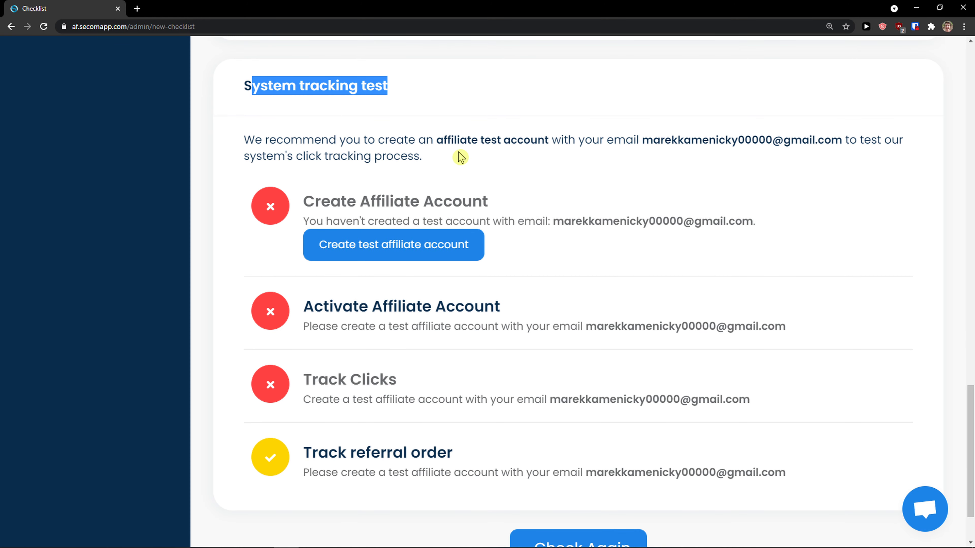
scroll(457, 159, "down", 2)
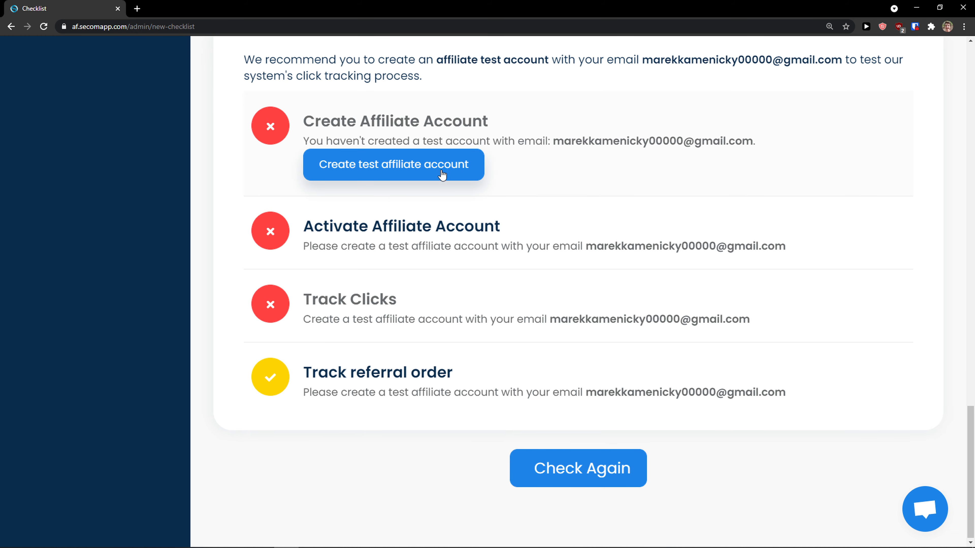
scroll(442, 170, "up", 3)
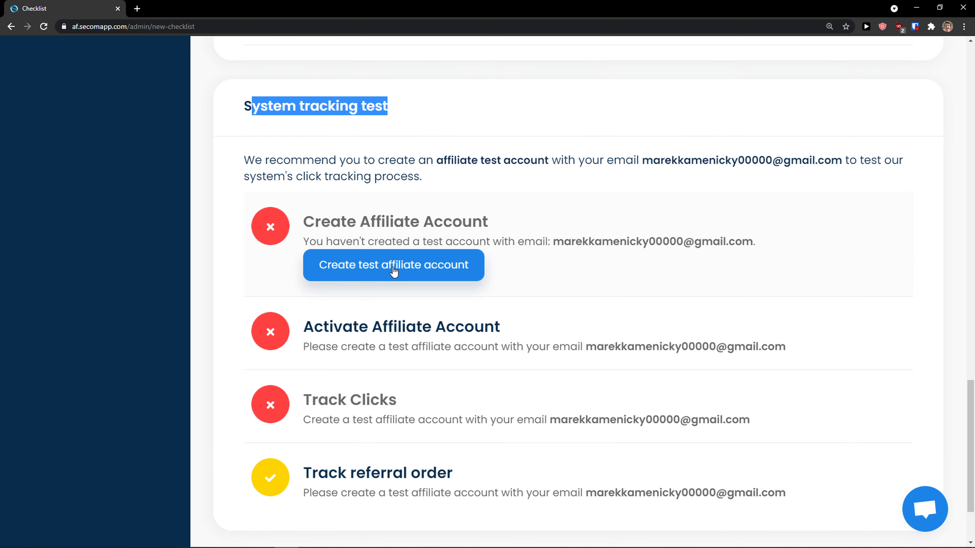
left_click(419, 272)
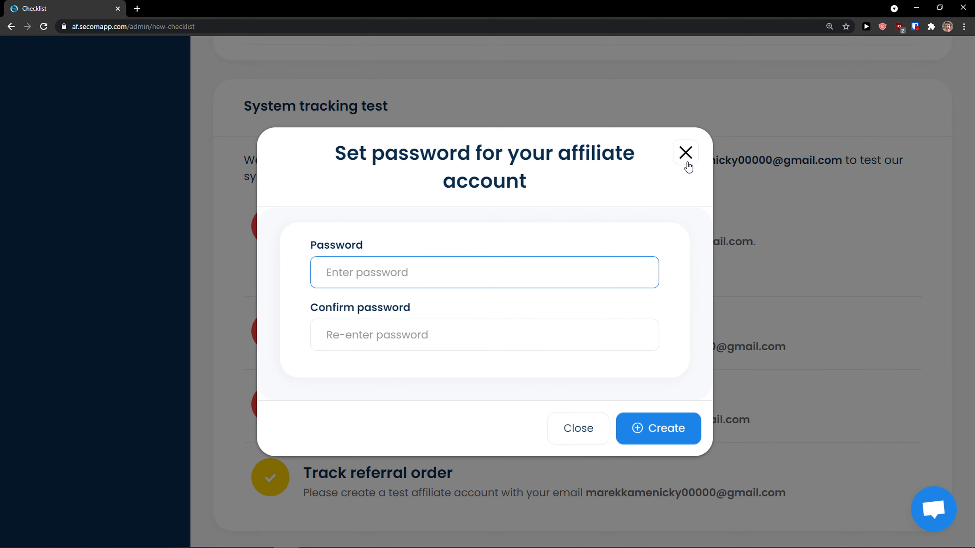
type("••")
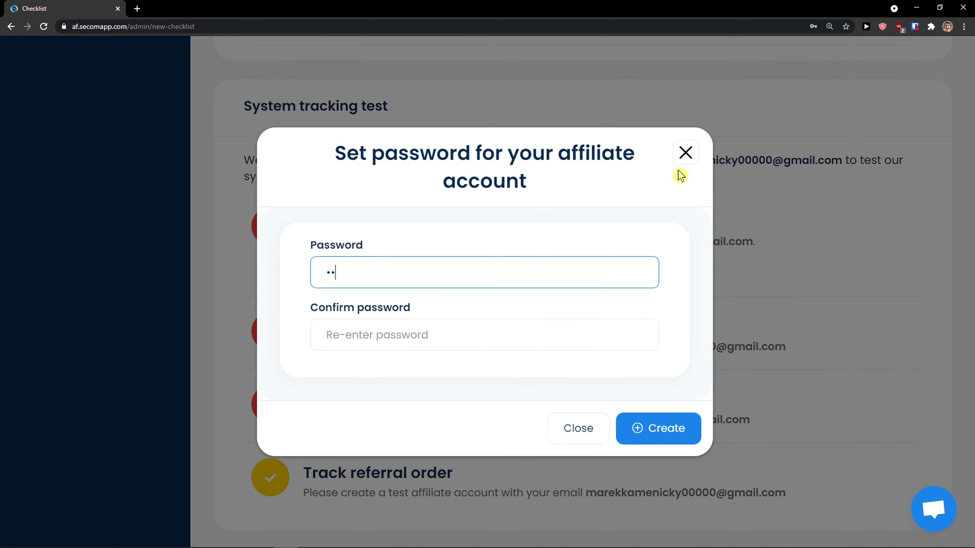
type("•••••••")
key("Tab")
type("••••••")
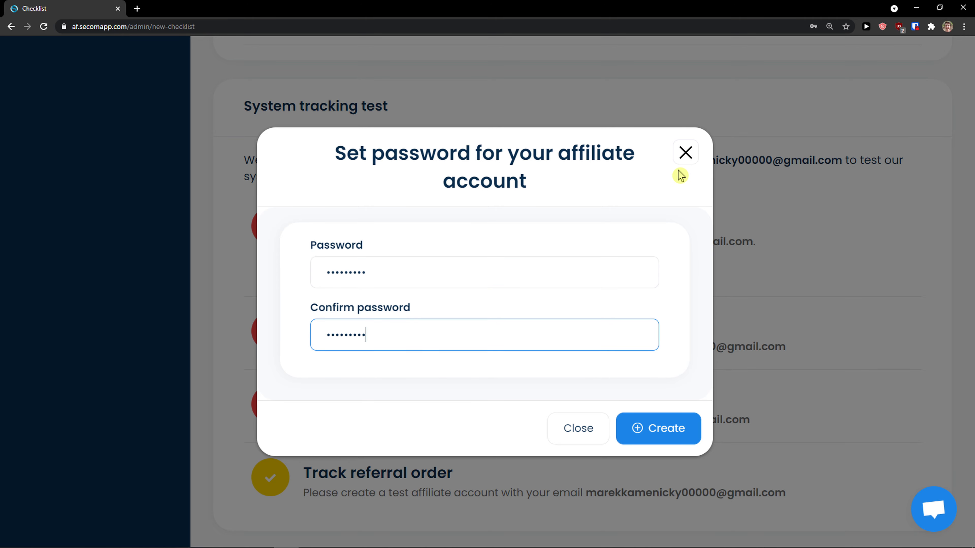
left_click(660, 439)
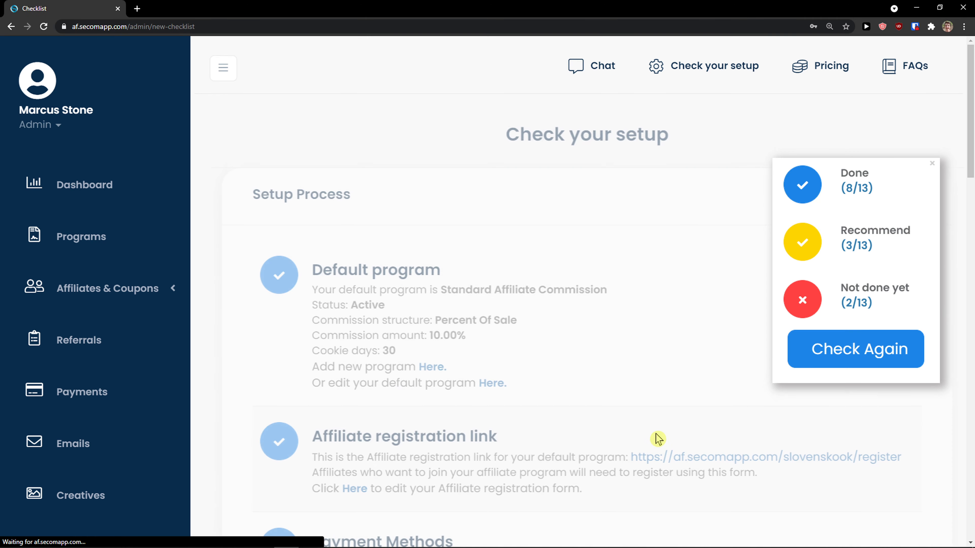
Step: Open the test affiliate account from the Activate Affiliate Account check and set it to active in the affiliate list
scroll(646, 422, "down", 10)
scroll(638, 419, "down", 8)
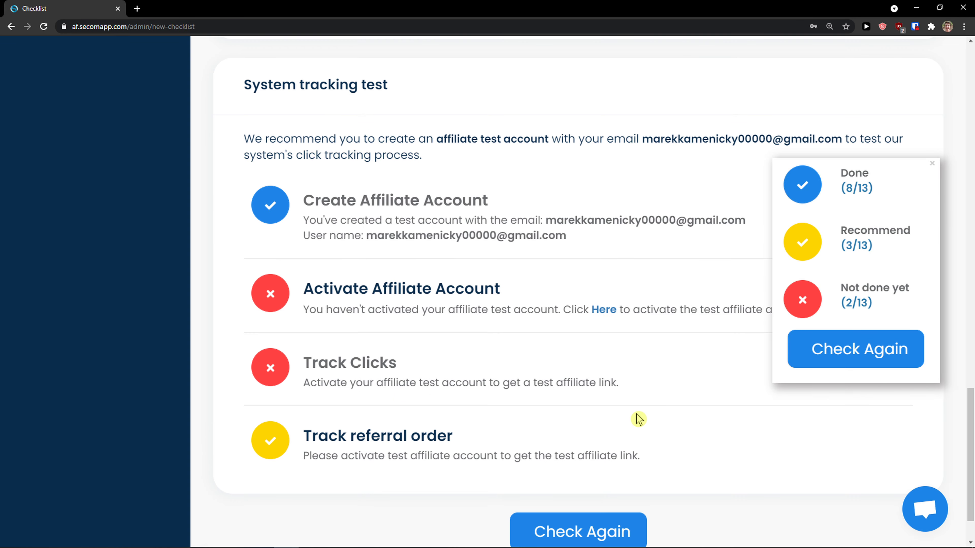
scroll(489, 303, "down", 1)
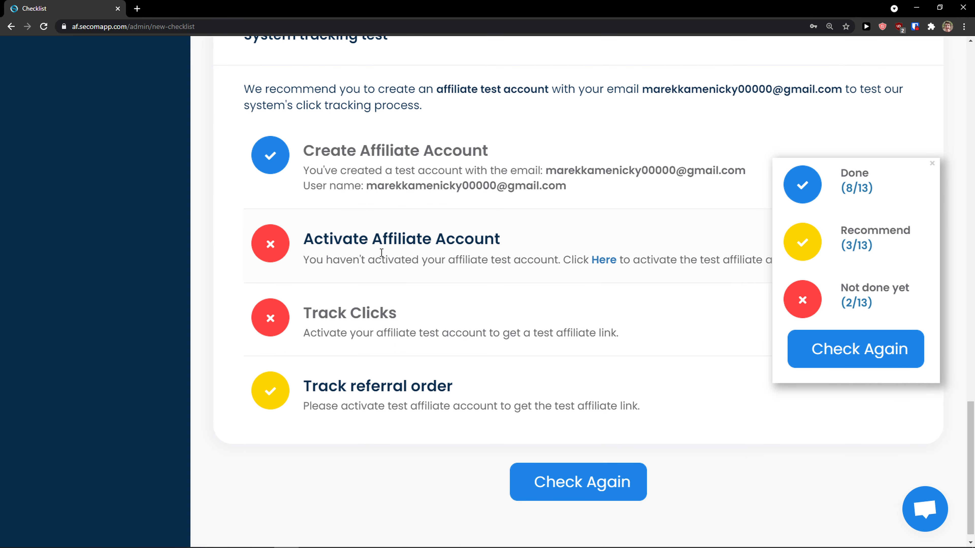
left_click(604, 260)
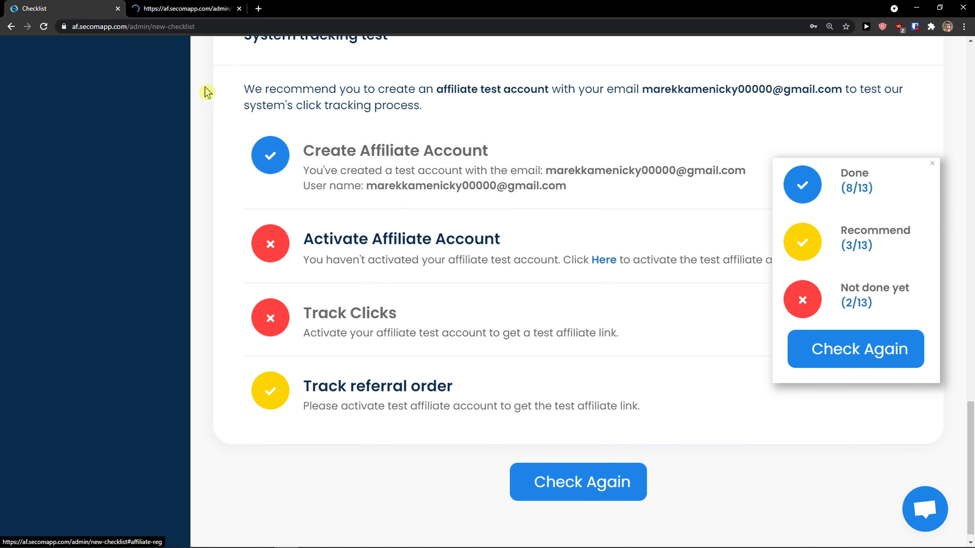
scroll(256, 177, "down", 5)
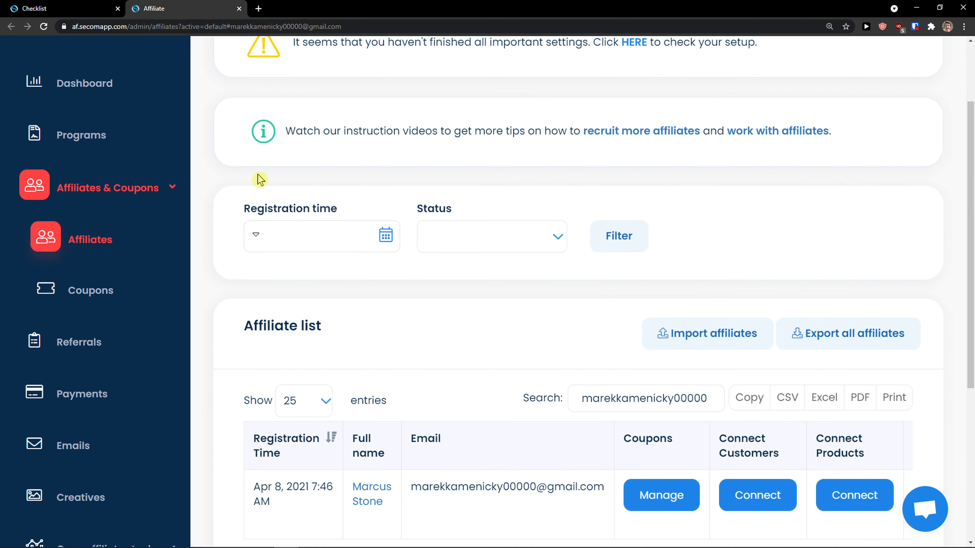
scroll(665, 415, "down", 1)
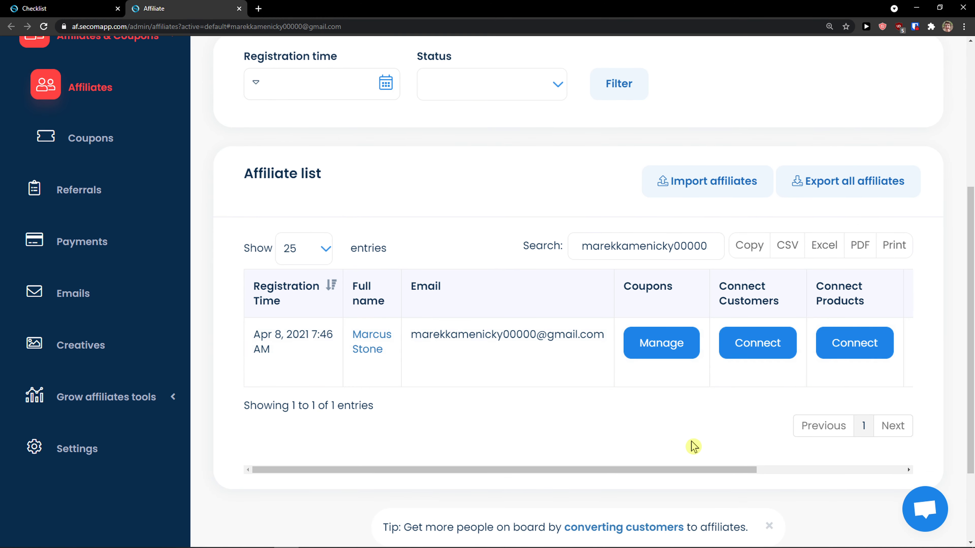
left_click_drag(692, 470, 871, 465)
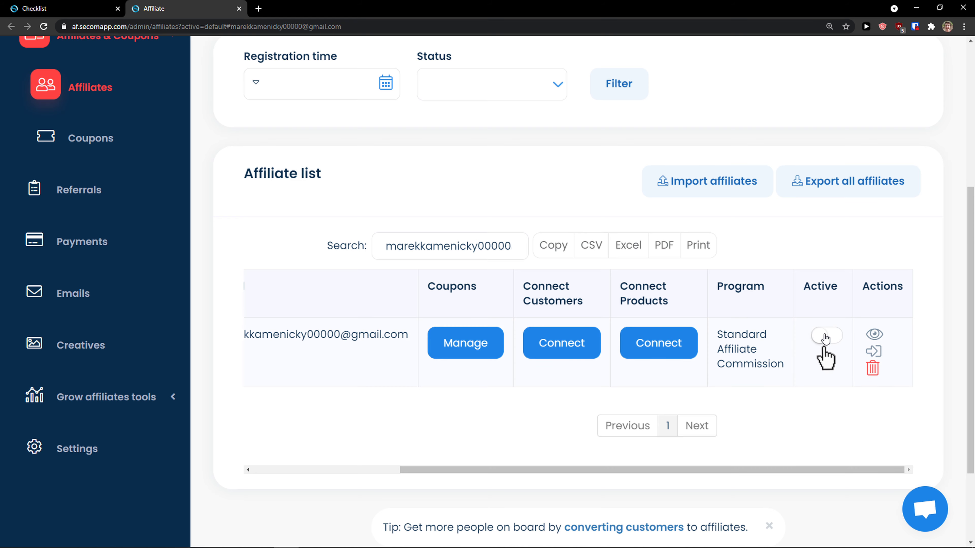
left_click(823, 340)
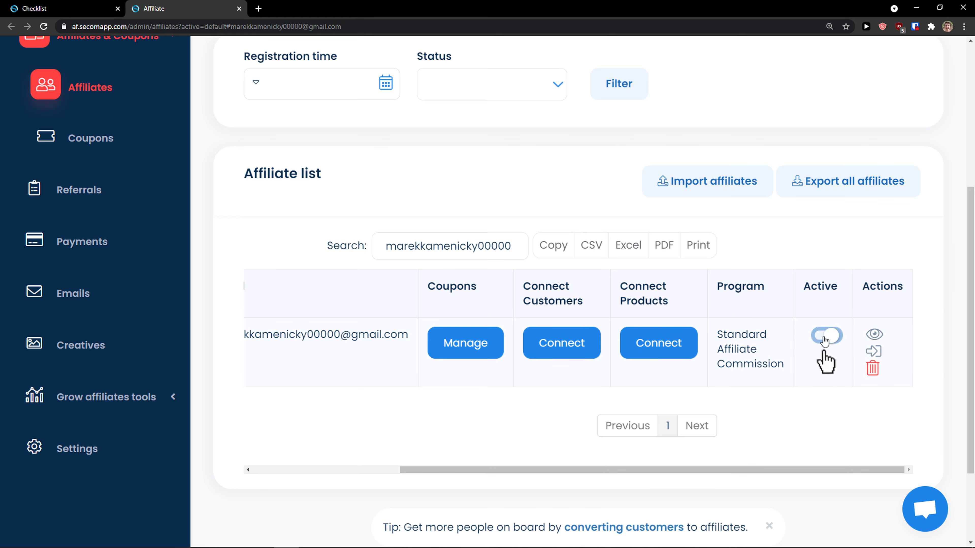
key("ctrl+minus")
key("ctrl+minus")
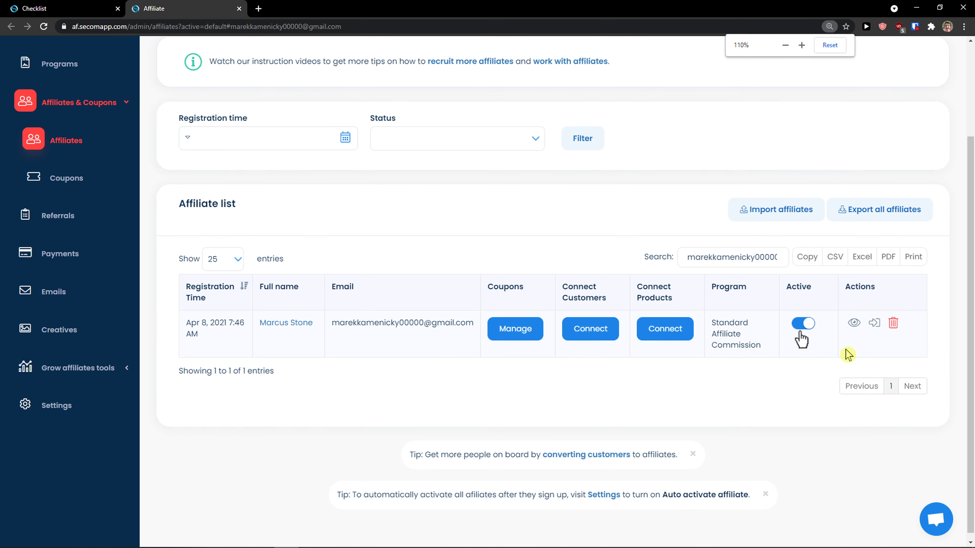
Step: Turn the test affiliate account's Active status back on in the affiliate list
scroll(98, 92, "up", 3)
scroll(477, 224, "down", 3)
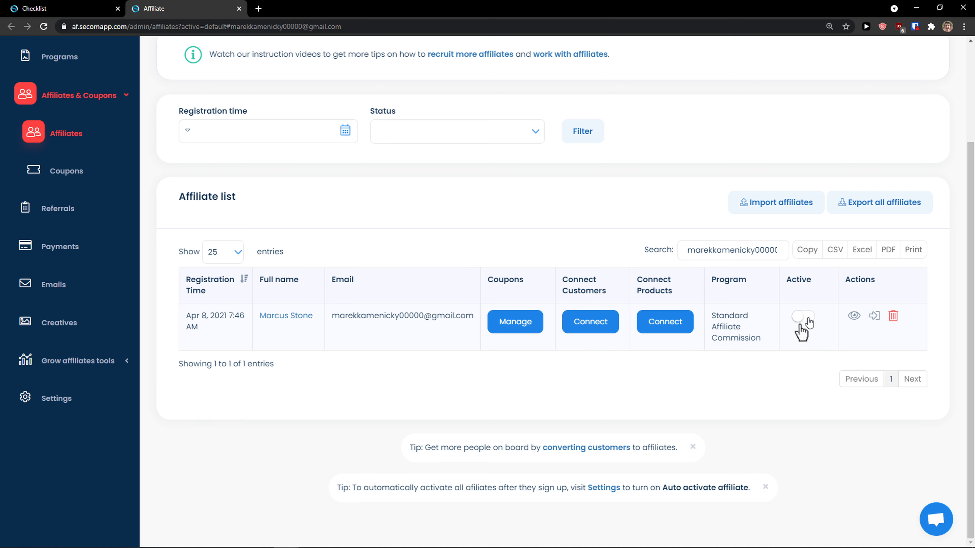
left_click(803, 317)
scroll(734, 379, "up", 3)
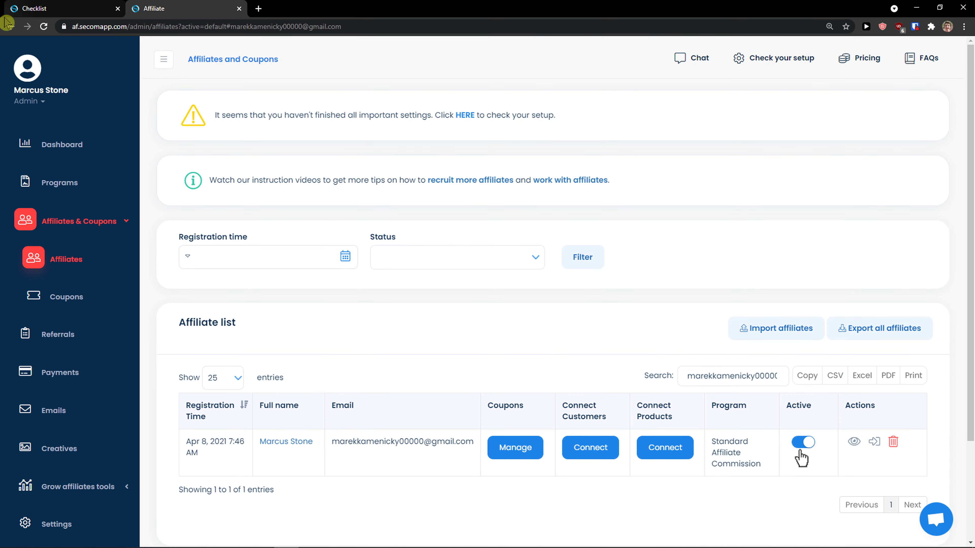
Step: Reload the setup checklist, open the test affiliate link from the Track Clicks check, and return to the checklist
left_click(39, 8)
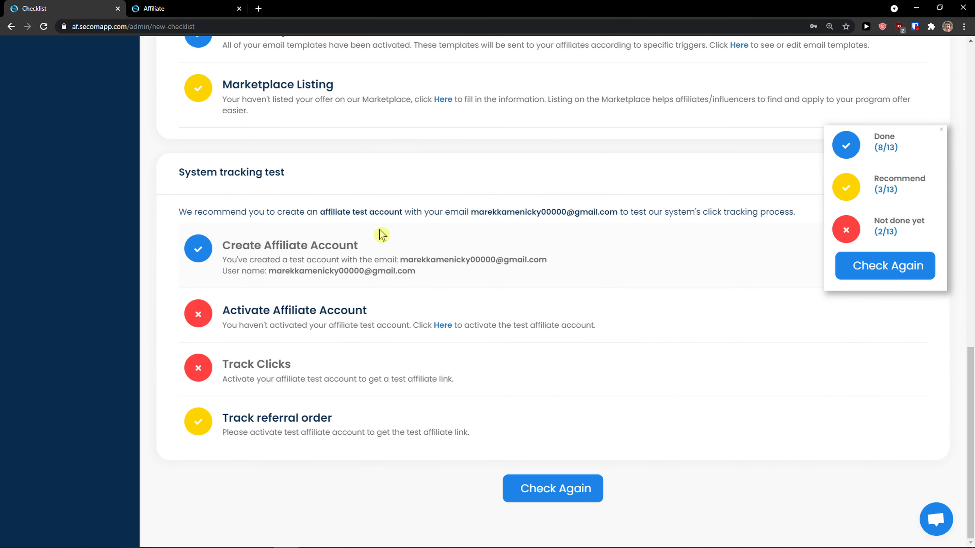
key("F5")
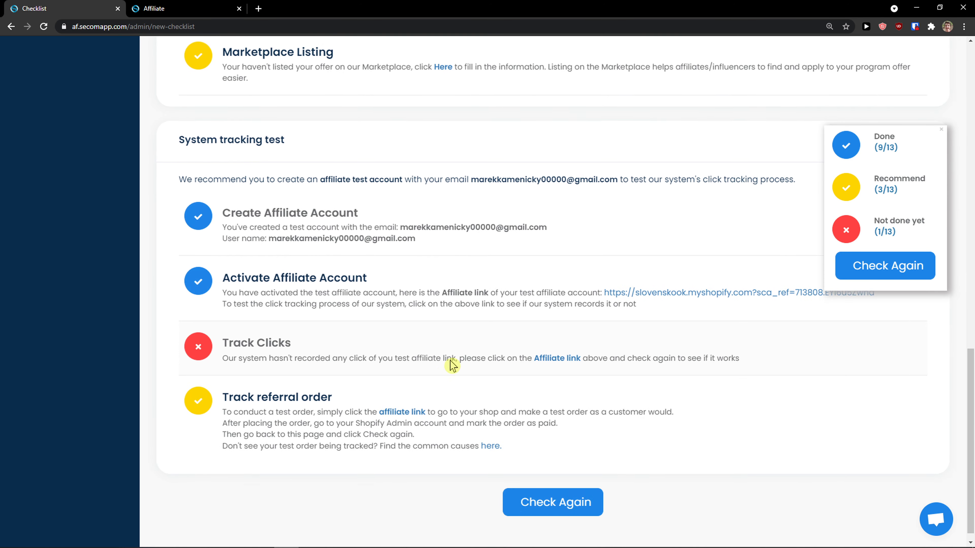
scroll(453, 365, "down", 1)
left_click_drag(251, 345, 486, 350)
middle_click(555, 344)
left_click(263, 8)
scroll(241, 172, "down", 2)
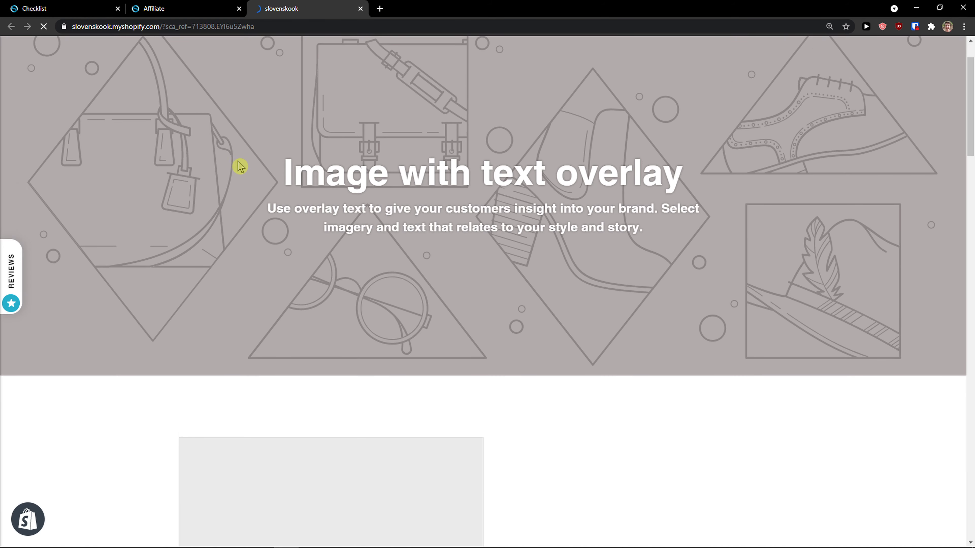
left_click_drag(264, 27, 63, 21)
left_click(52, 5)
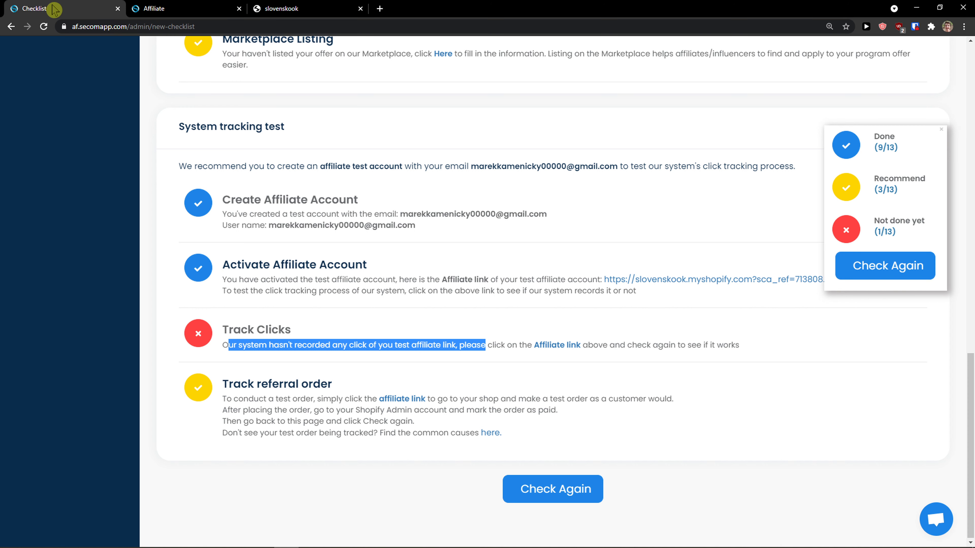
Step: Open the Affiliate link in the Track Clicks check once more and go back to the checklist
left_click(361, 296)
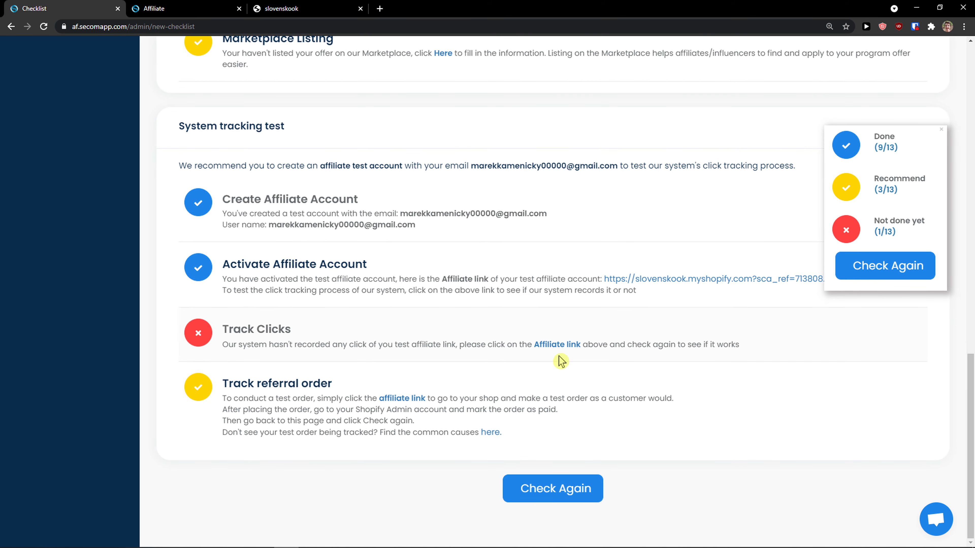
left_click(550, 345)
left_click(65, 9)
Step: Open the Dashboard and look over the campaign steps, registration form promotion and affiliate performance sections
scroll(206, 263, "up", 10)
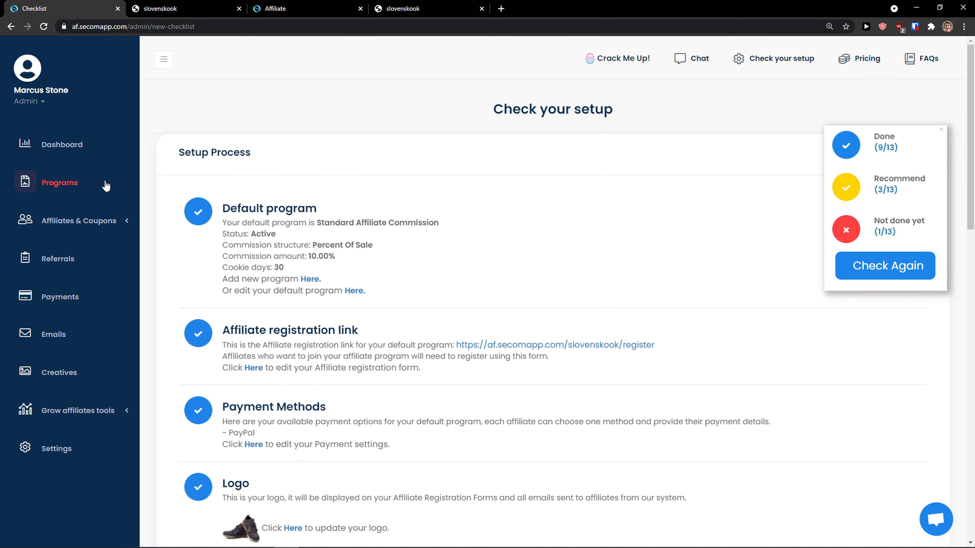
left_click(47, 151)
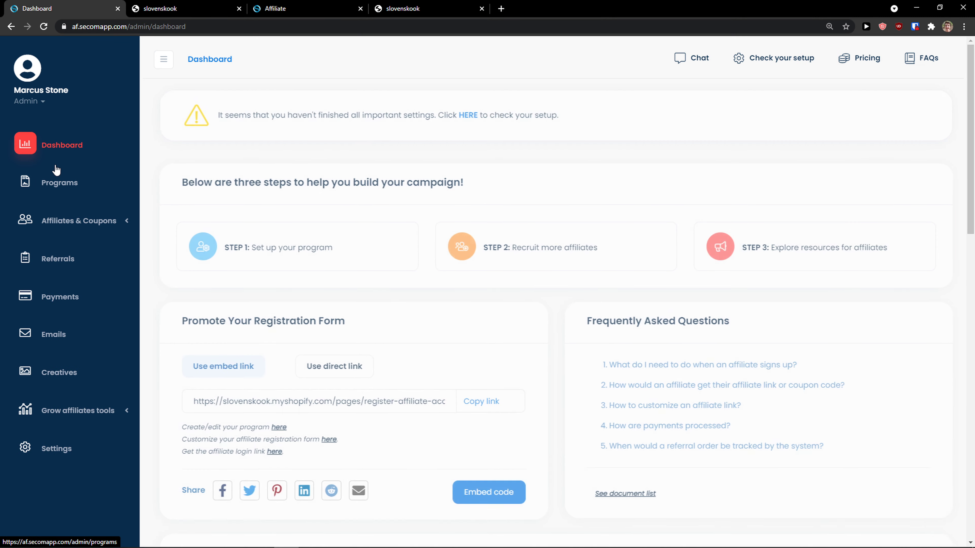
scroll(264, 239, "down", 1)
scroll(260, 239, "up", 1)
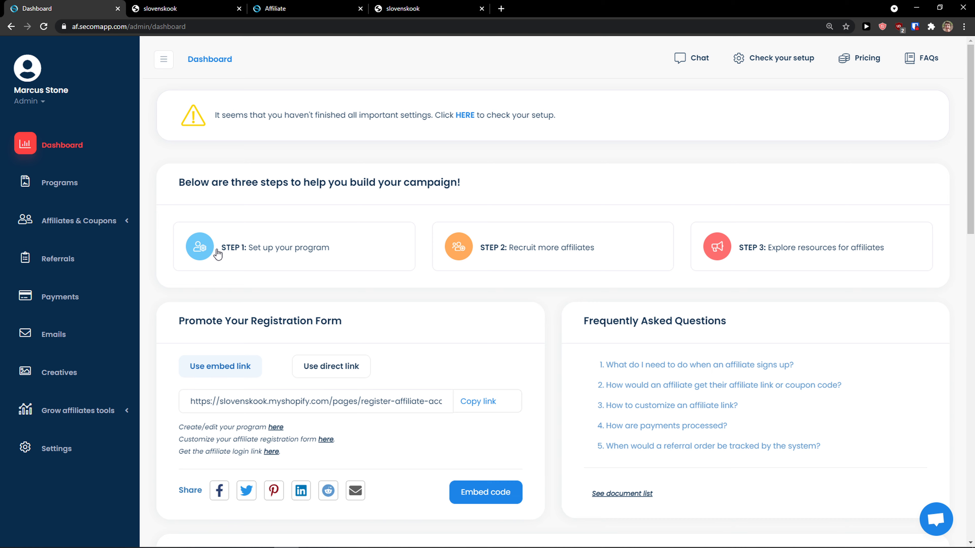
scroll(237, 246, "down", 1)
scroll(572, 230, "down", 6)
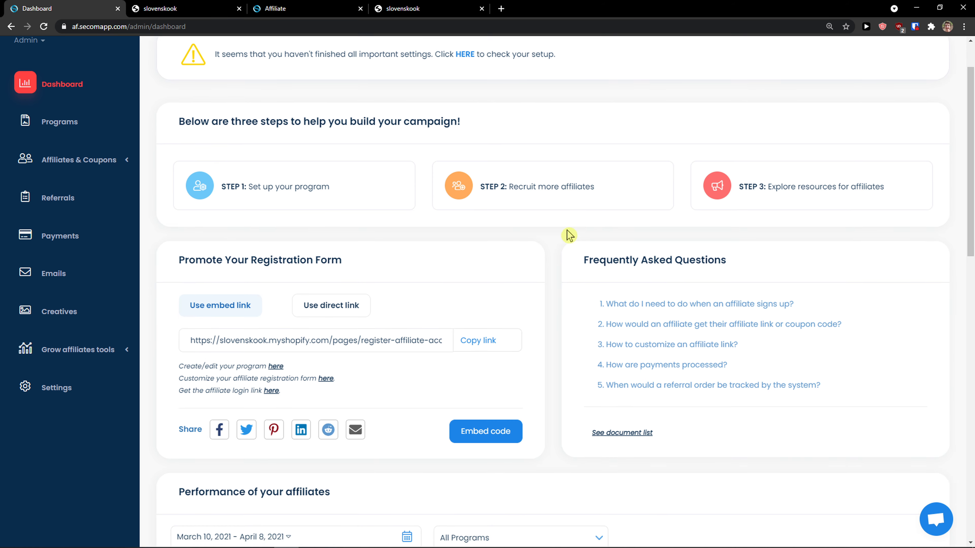
scroll(482, 261, "up", 4)
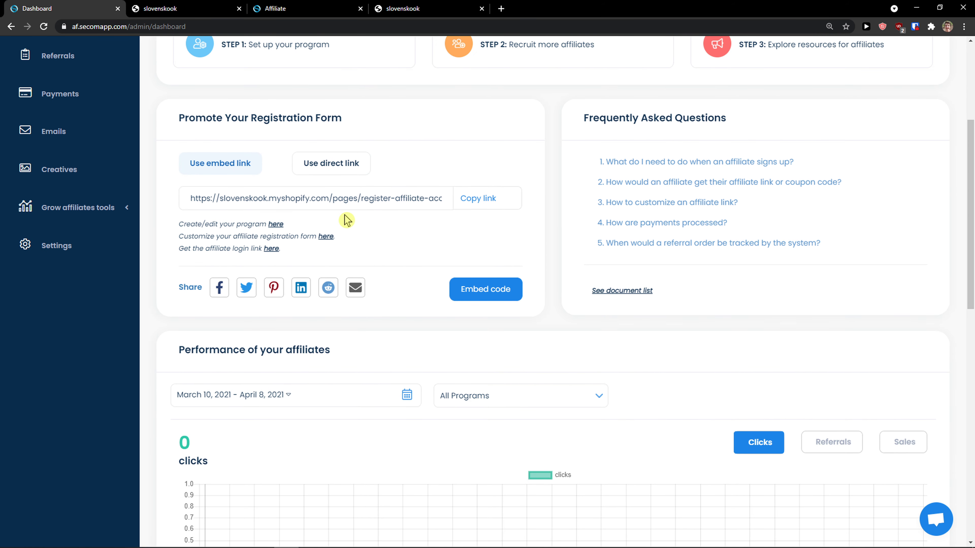
Step: Switch the promoted registration form to its direct link, copy the link and open it in a new browser tab
triple_click(281, 254)
left_click(281, 254)
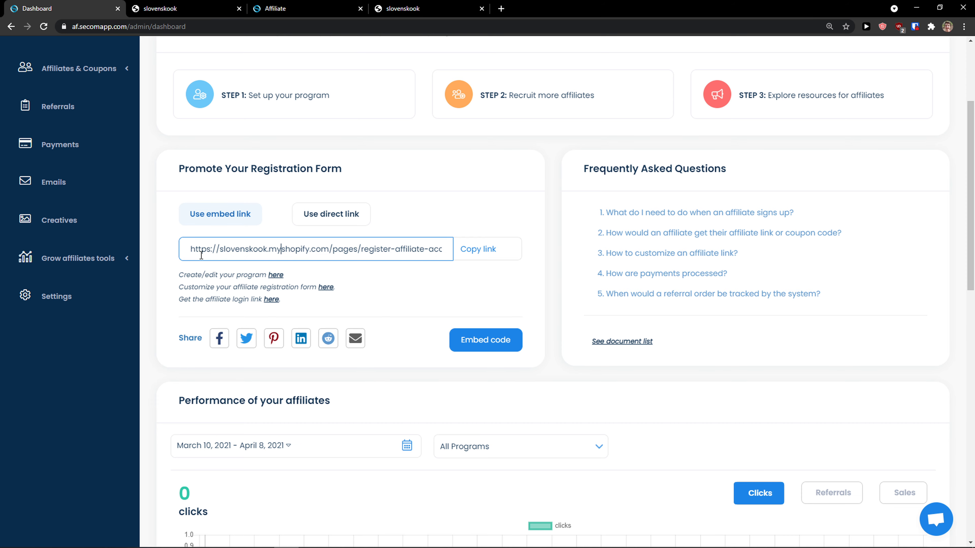
triple_click(195, 256)
left_click(328, 216)
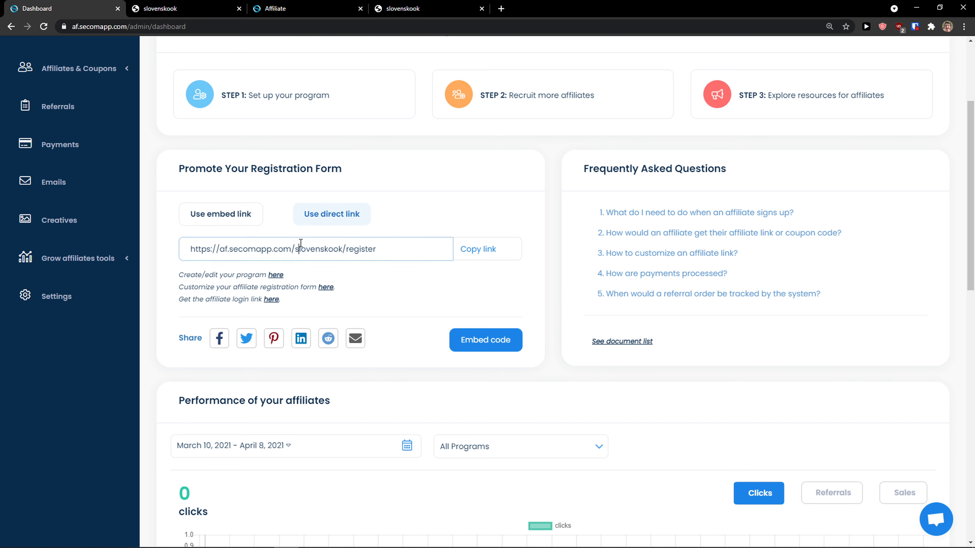
triple_click(311, 242)
key("ctrl+c")
left_click(501, 8)
key("ctrl+v")
key("Return")
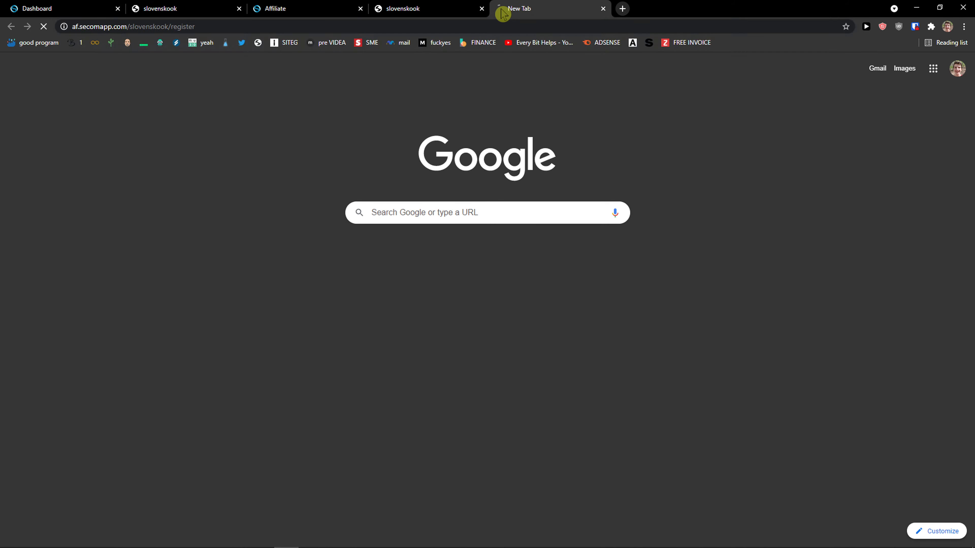
Step: Review the program benefits and sign-up fields on the affiliate registration page
scroll(435, 180, "down", 2)
scroll(380, 209, "up", 2)
scroll(371, 219, "down", 2)
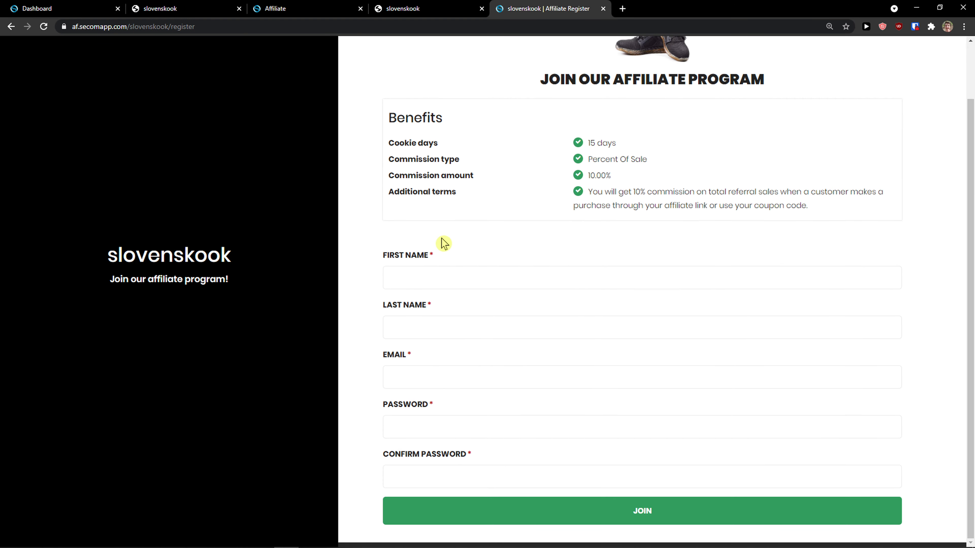
Step: Return to the app's admin pages and check the commission amount of Standard Affiliate Commission in the Programs list
left_click(52, 9)
scroll(240, 99, "up", 3)
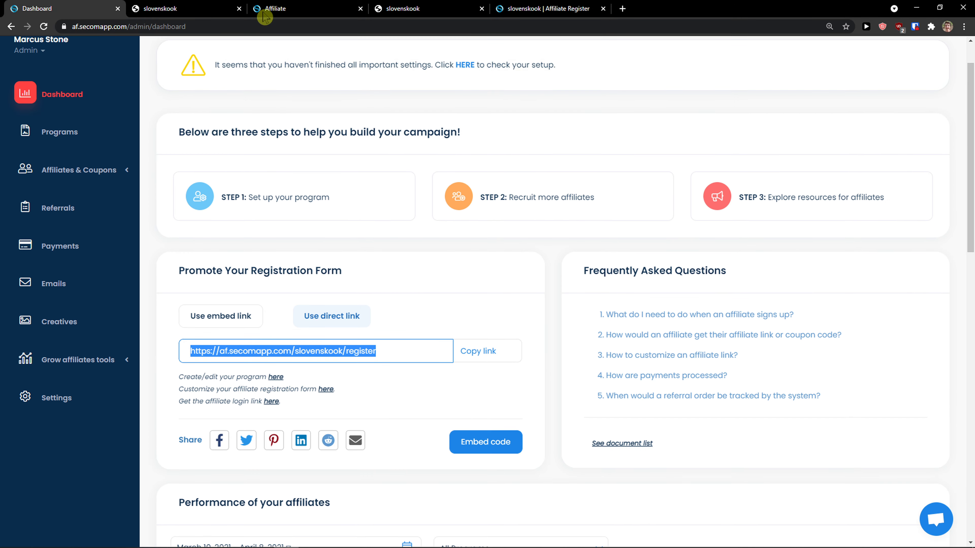
left_click(99, 132)
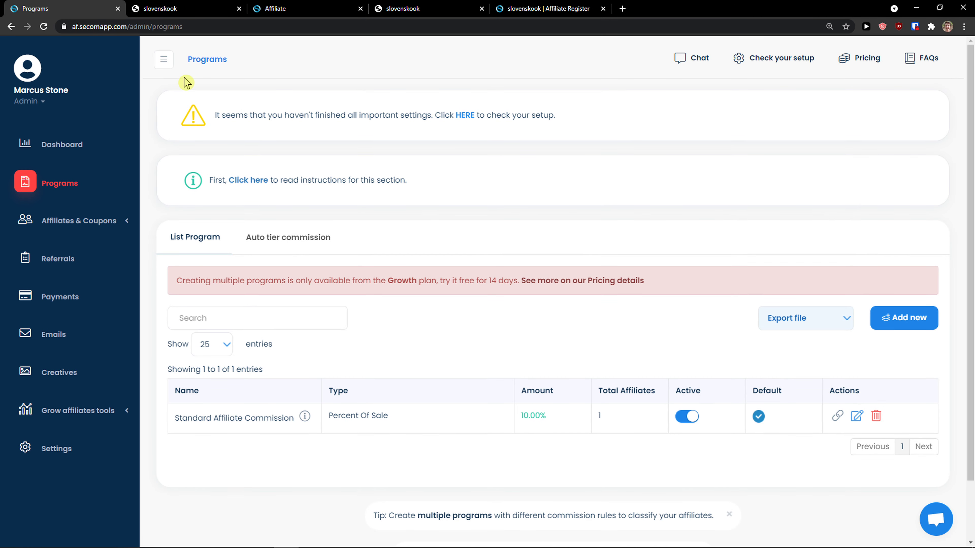
scroll(187, 82, "down", 1)
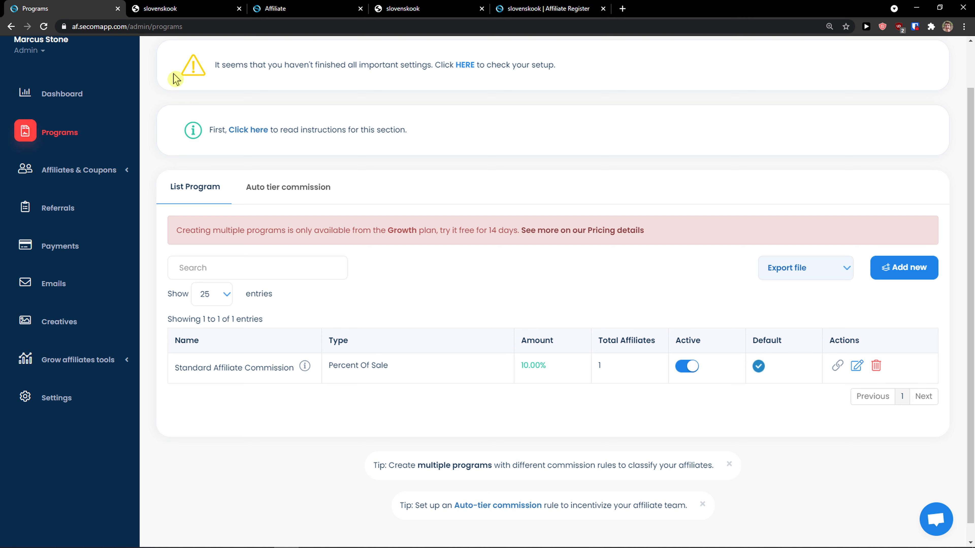
left_click_drag(547, 366, 539, 363)
Step: Review the affiliate list and the coupon list under Affiliates & Coupons
left_click(96, 169)
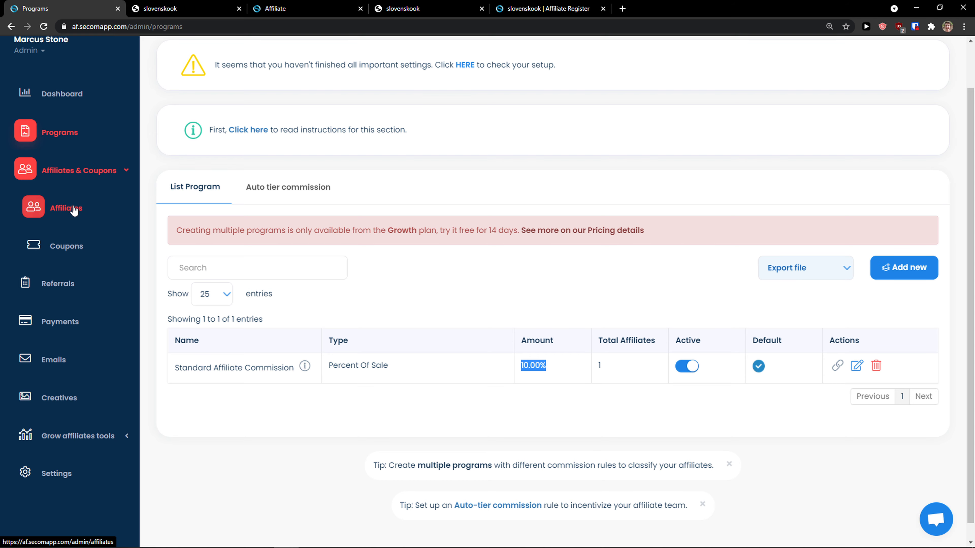
left_click(73, 211)
scroll(259, 316, "down", 3)
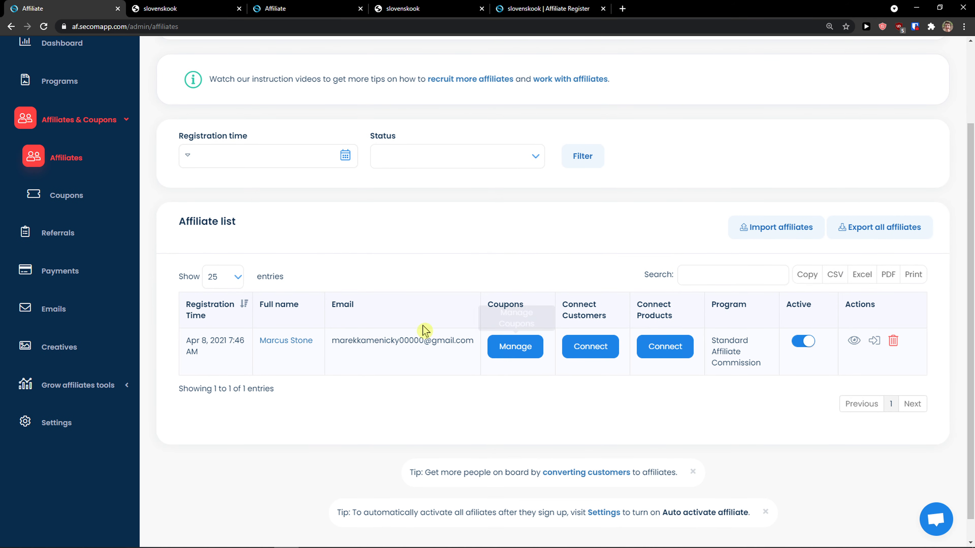
scroll(378, 359, "up", 1)
scroll(378, 359, "up", 1)
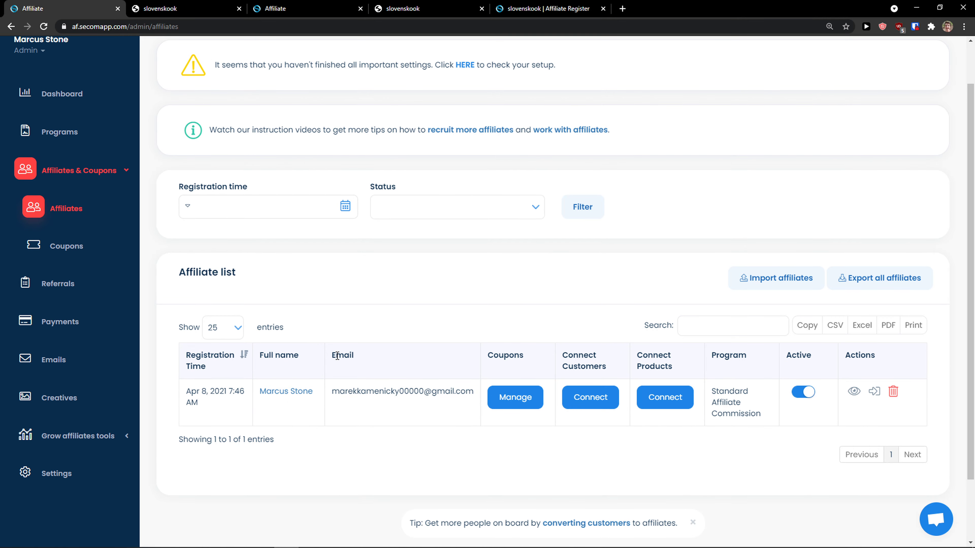
left_click(60, 251)
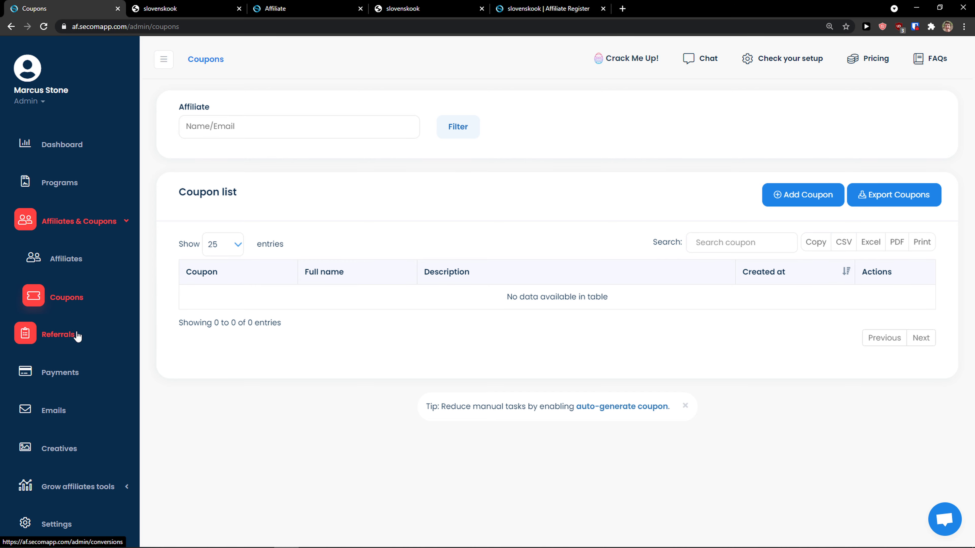
Step: Look over the Referral List and the approved payouts on the Payments page
left_click(60, 336)
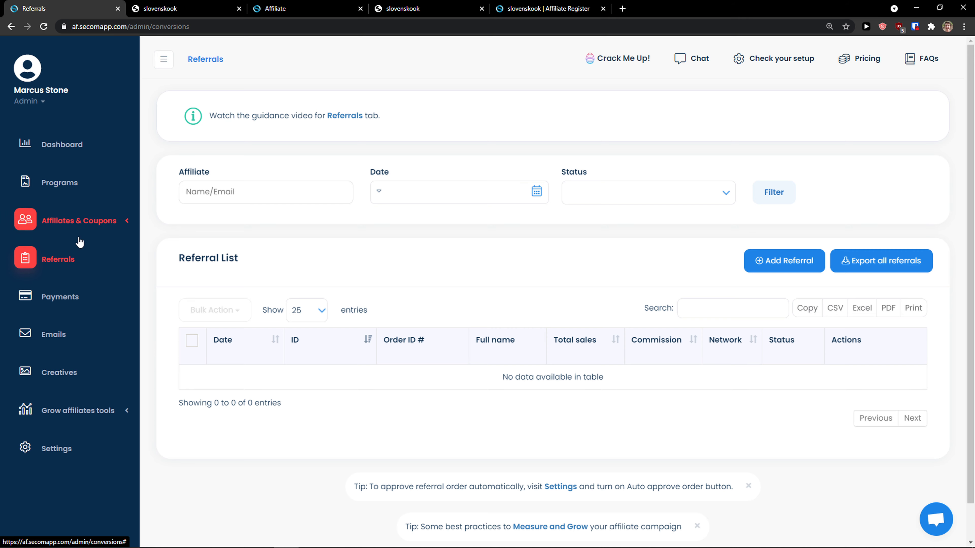
scroll(332, 368, "down", 1)
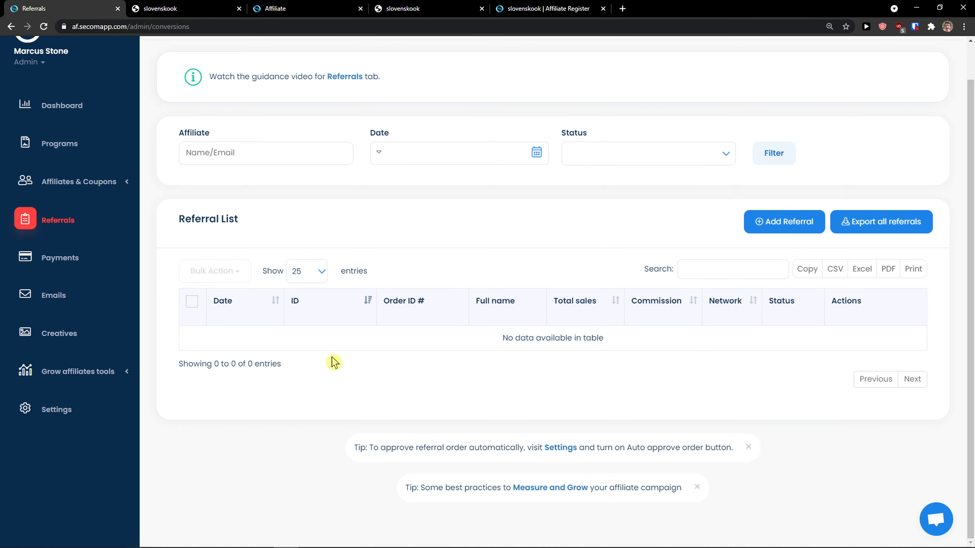
left_click(75, 258)
scroll(182, 352, "down", 1)
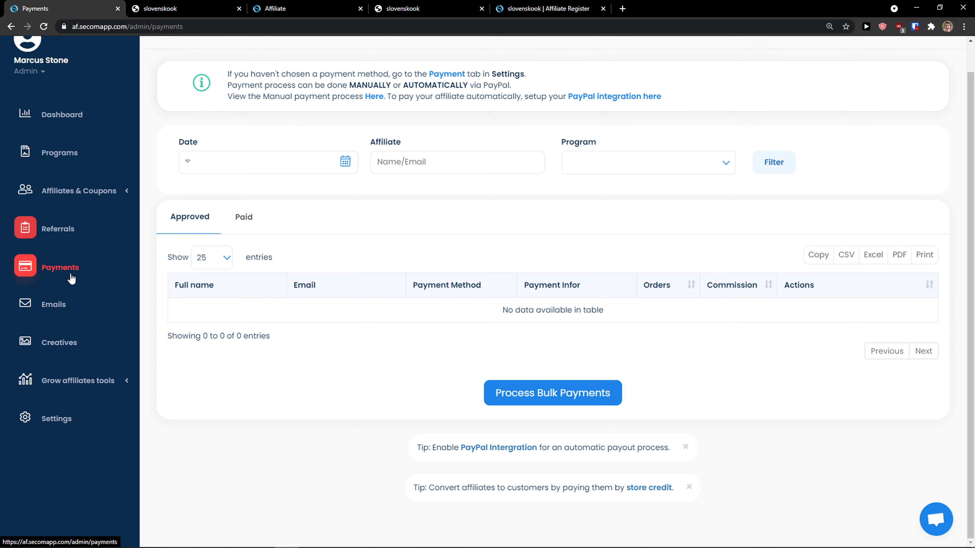
Step: Open the Emails page and review the Pending affiliates email template
left_click(61, 304)
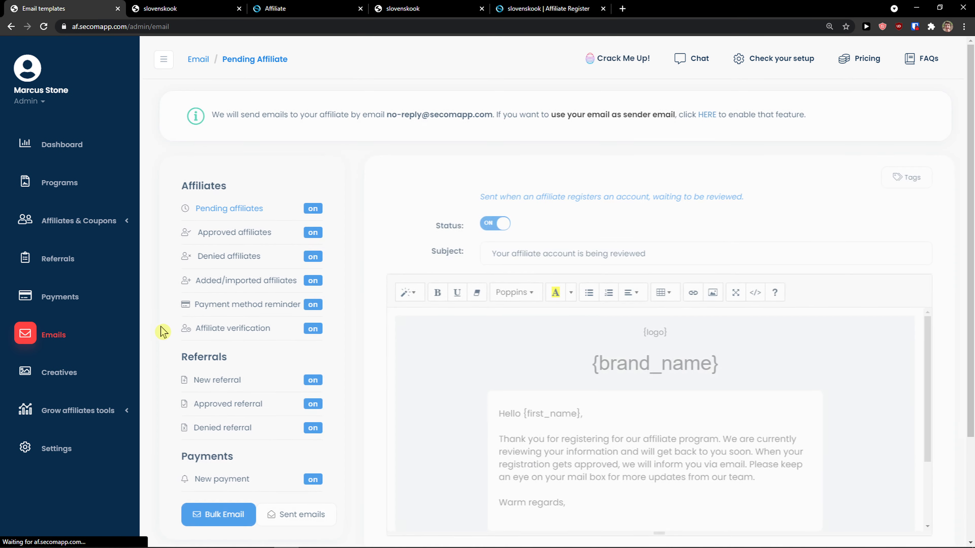
scroll(151, 326, "down", 3)
scroll(373, 371, "up", 3)
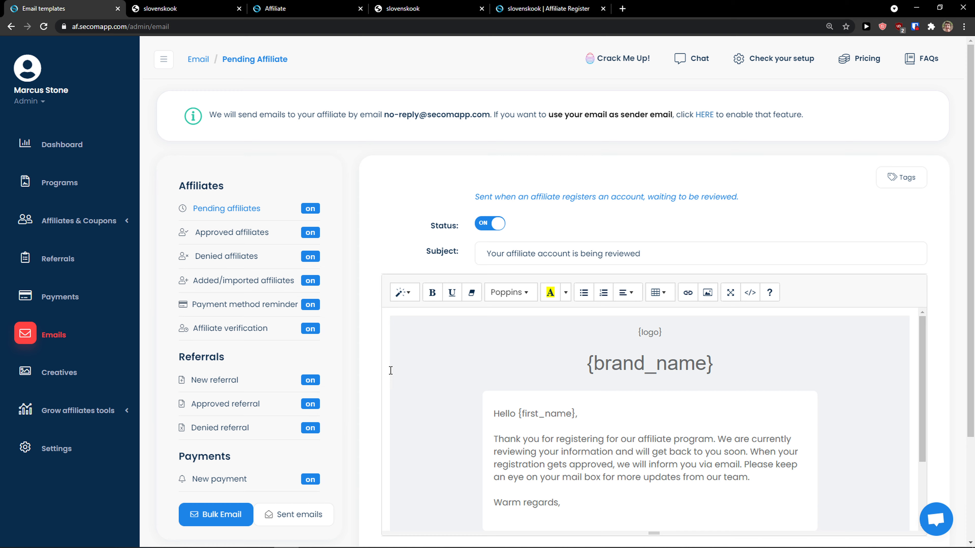
scroll(391, 371, "down", 3)
scroll(366, 363, "down", 1)
scroll(436, 361, "up", 3)
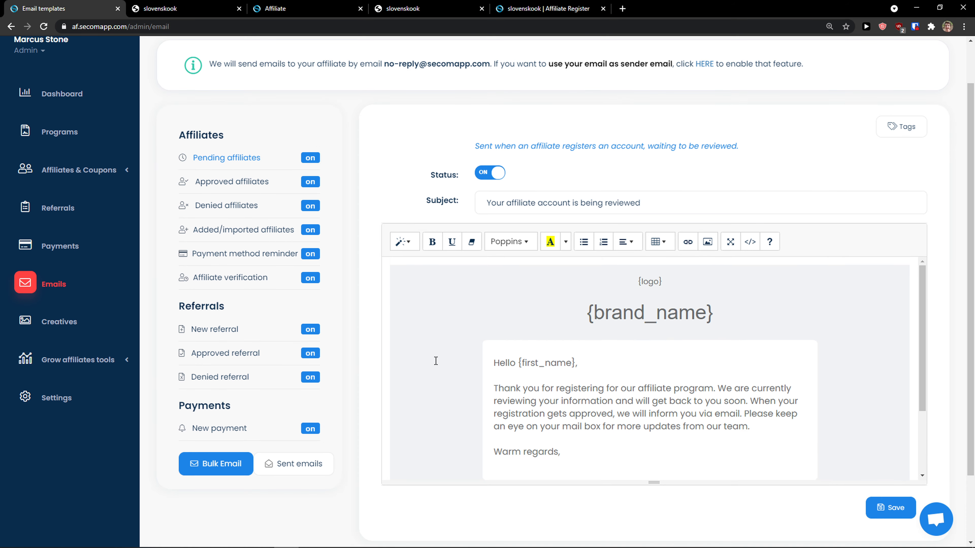
Step: Open the Approved affiliates email template and review its message and the list of other templates
left_click(233, 183)
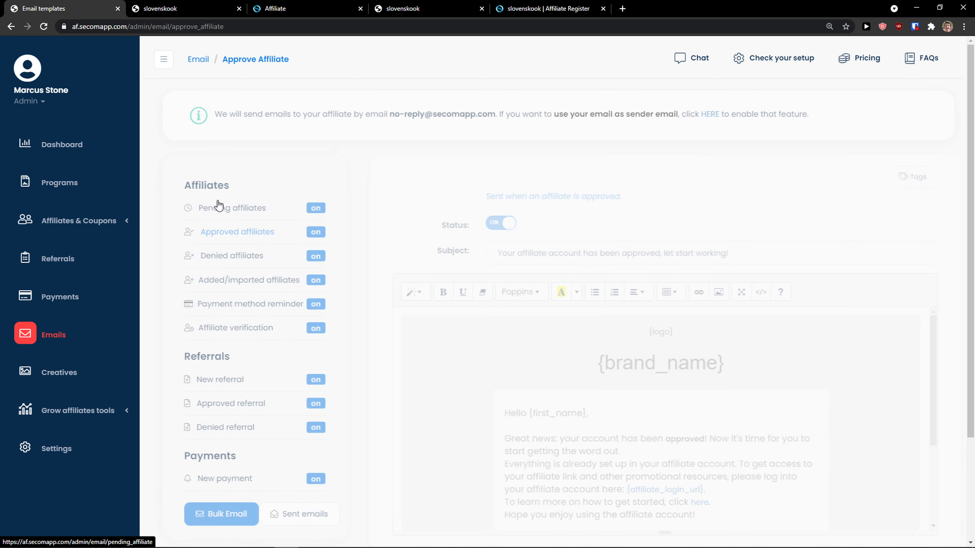
scroll(411, 333, "down", 3)
scroll(425, 345, "up", 1)
scroll(265, 242, "down", 1)
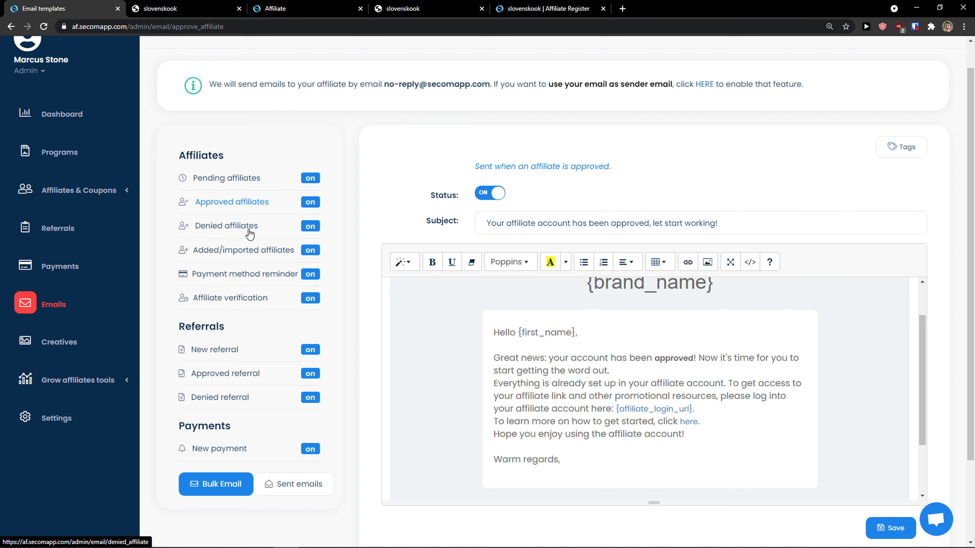
scroll(250, 233, "up", 1)
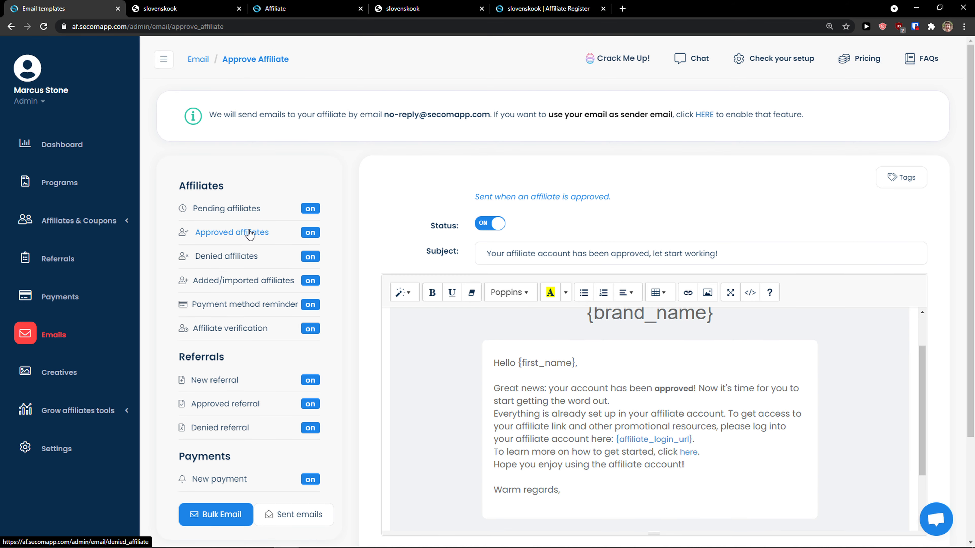
scroll(250, 233, "down", 2)
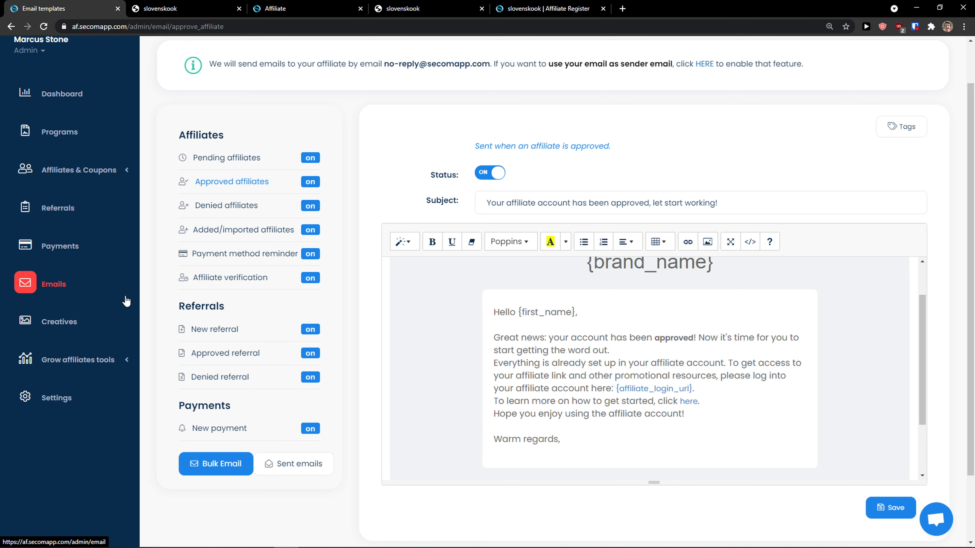
scroll(338, 284, "down", 3)
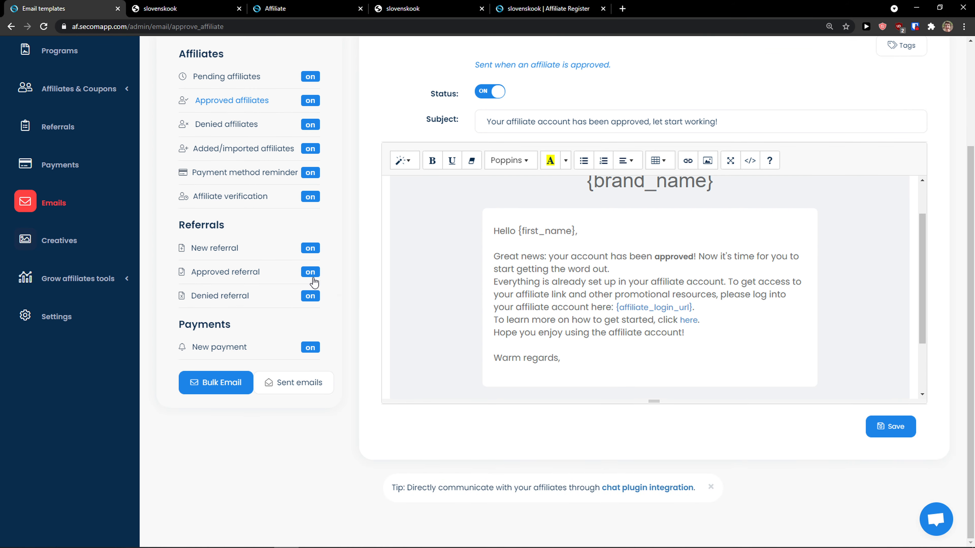
Step: Open the Creatives page and show the options available under Grow affiliates tools
left_click(117, 238)
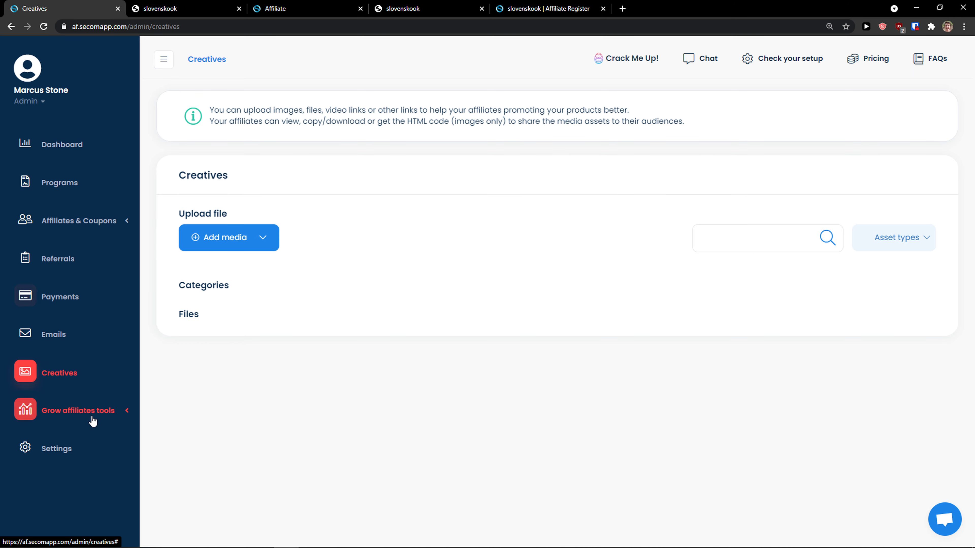
left_click(115, 411)
scroll(102, 429, "down", 1)
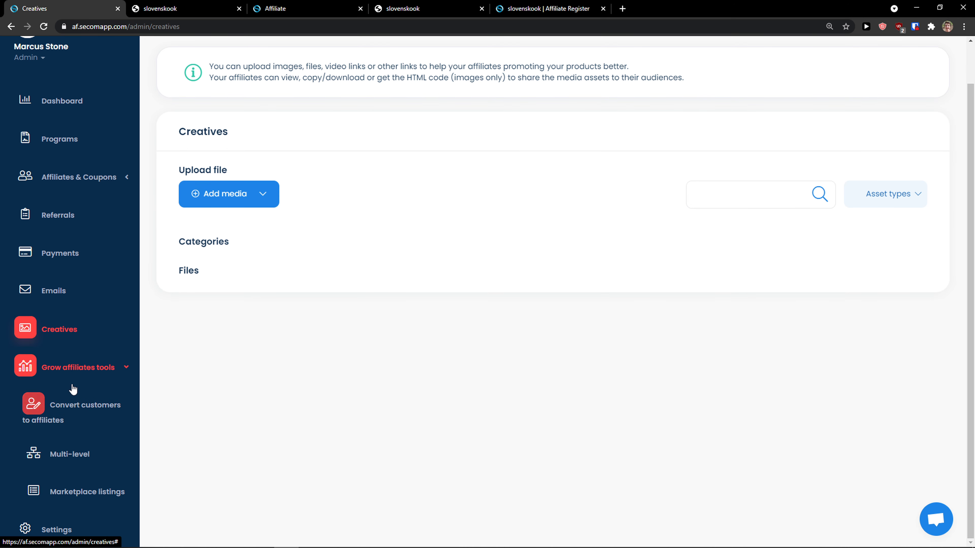